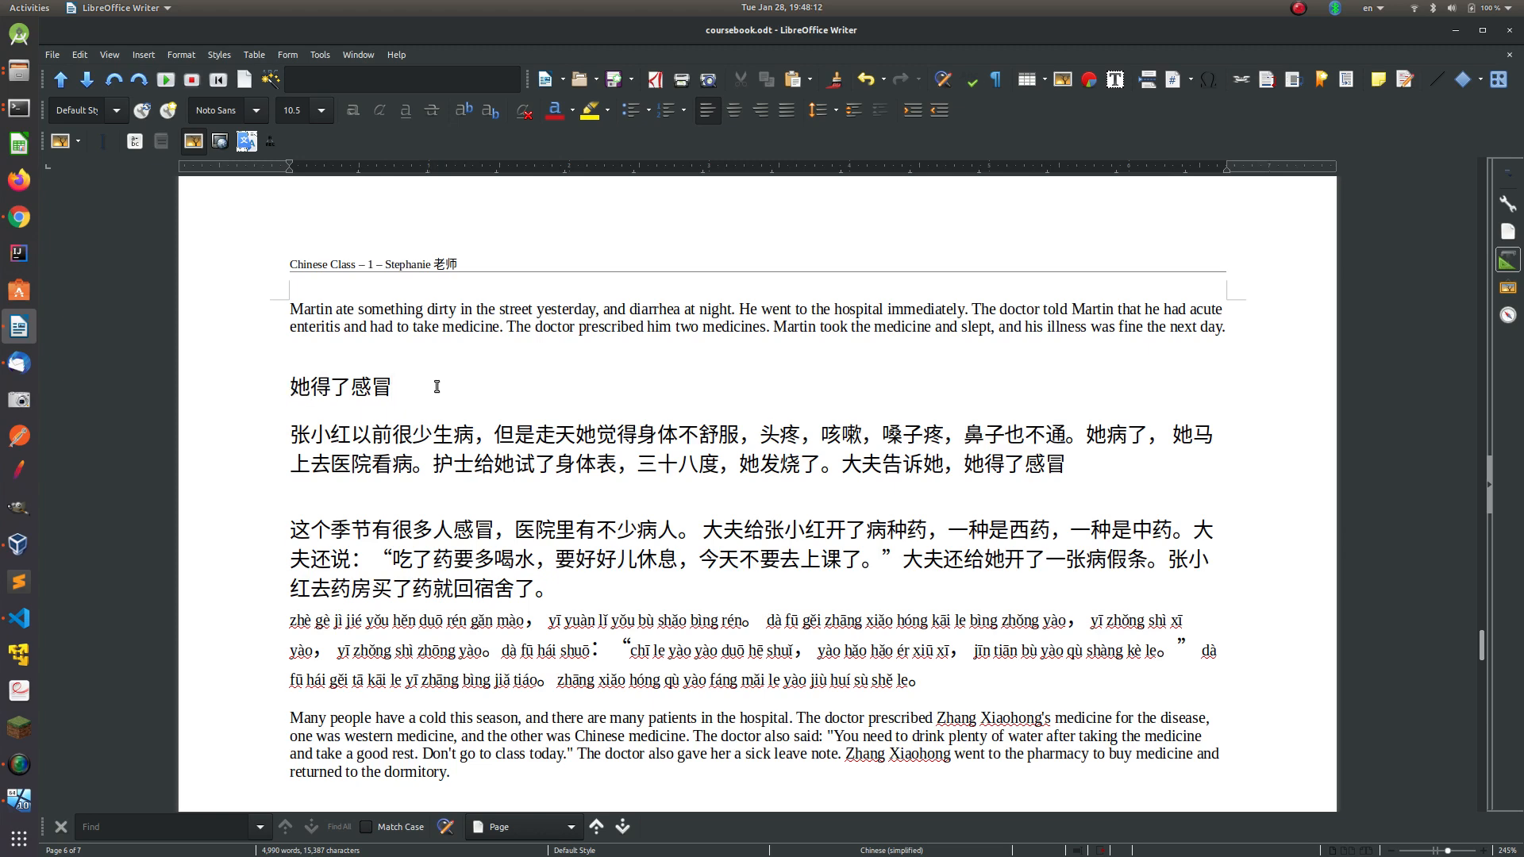
# Step: Try writing the tone-marked pinyin "tā déle" after the heading 她得了感冒, and remove it again
pyautogui.write('ta1 de')
pyautogui.hotkey('ctrl', 'shift', 'p')
pyautogui.write('le')
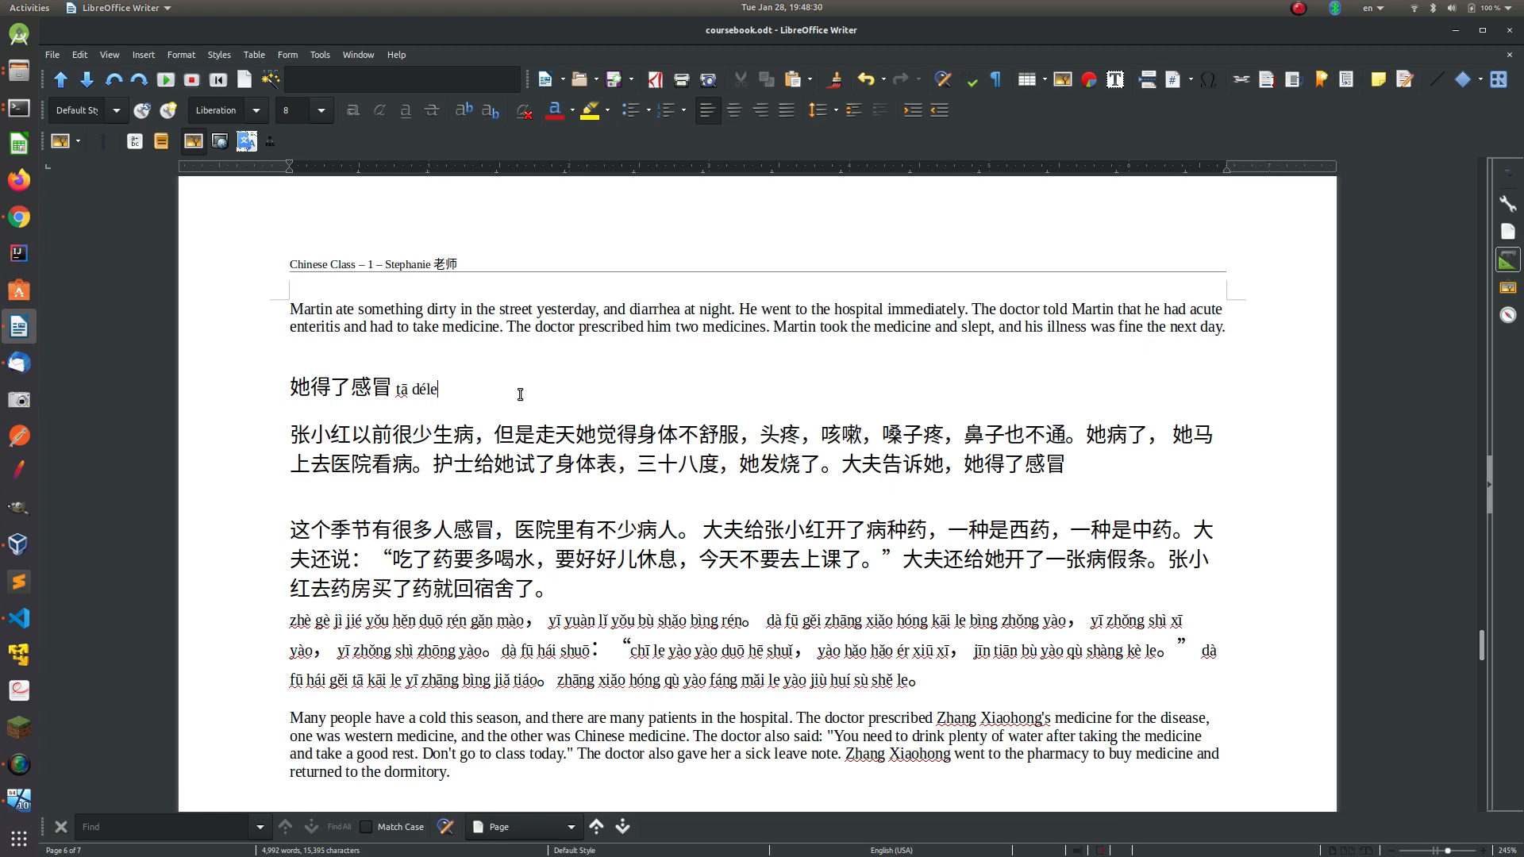
pyautogui.press('BackSpace')
pyautogui.press('BackSpace')
pyautogui.moveTo(397, 391); pyautogui.dragTo(437, 393)
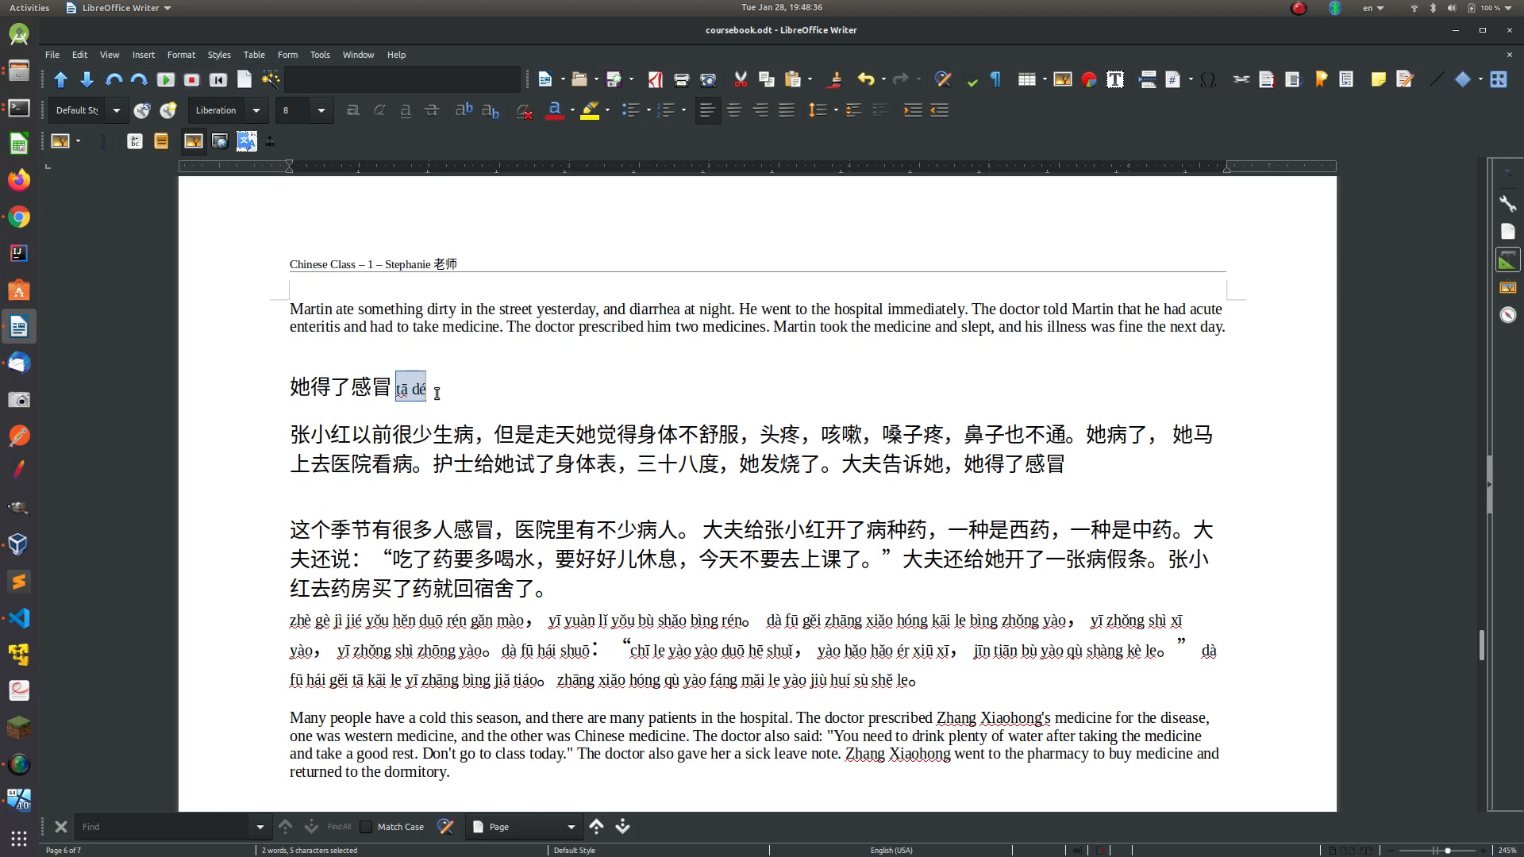
pyautogui.press('BackSpace')
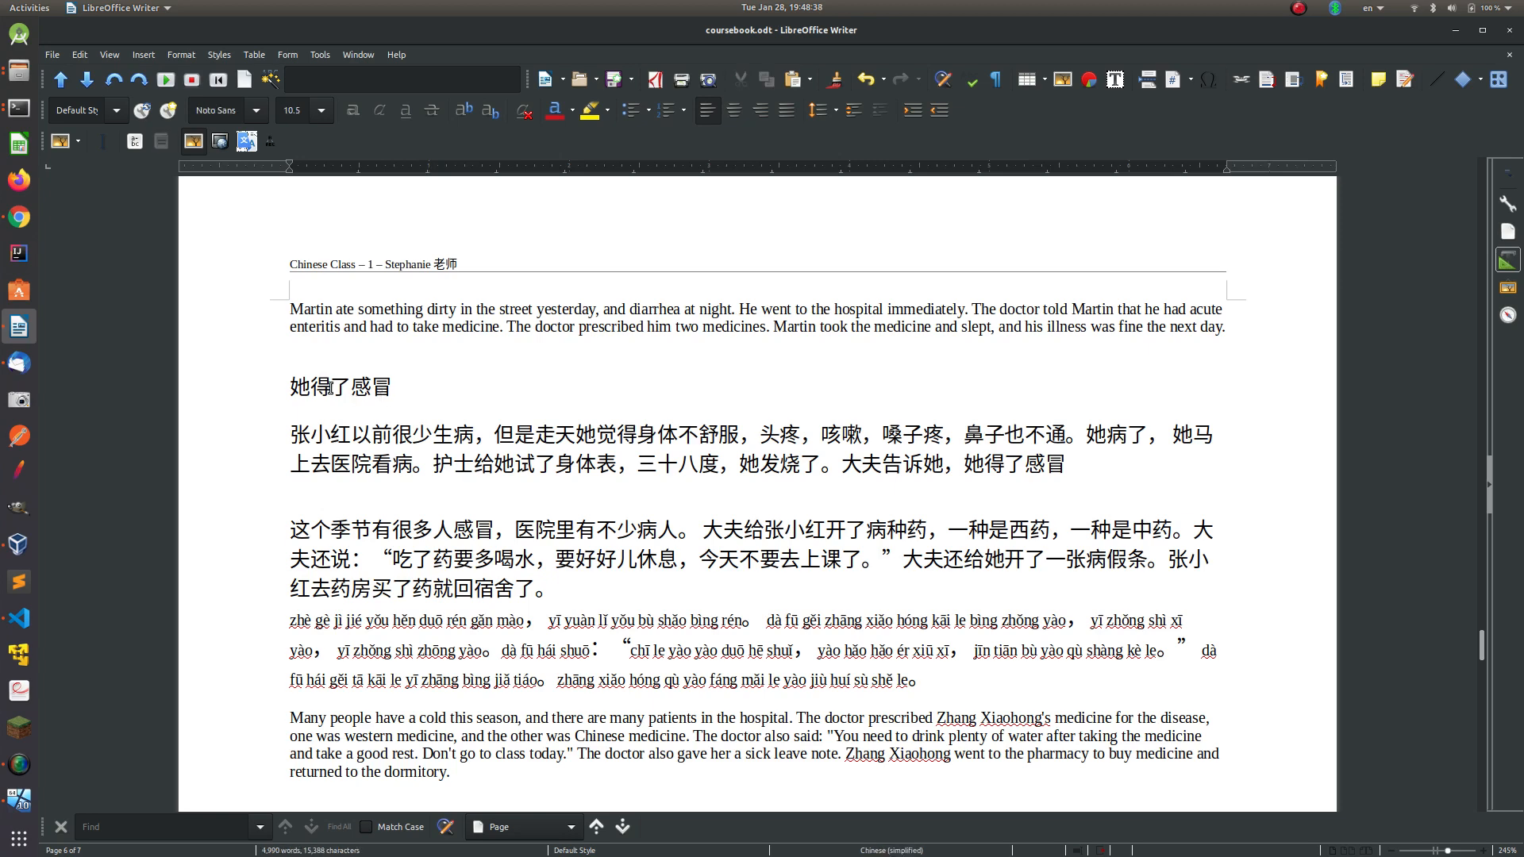
pyautogui.doubleClick(305, 388)
pyautogui.moveTo(305, 388); pyautogui.dragTo(390, 387)
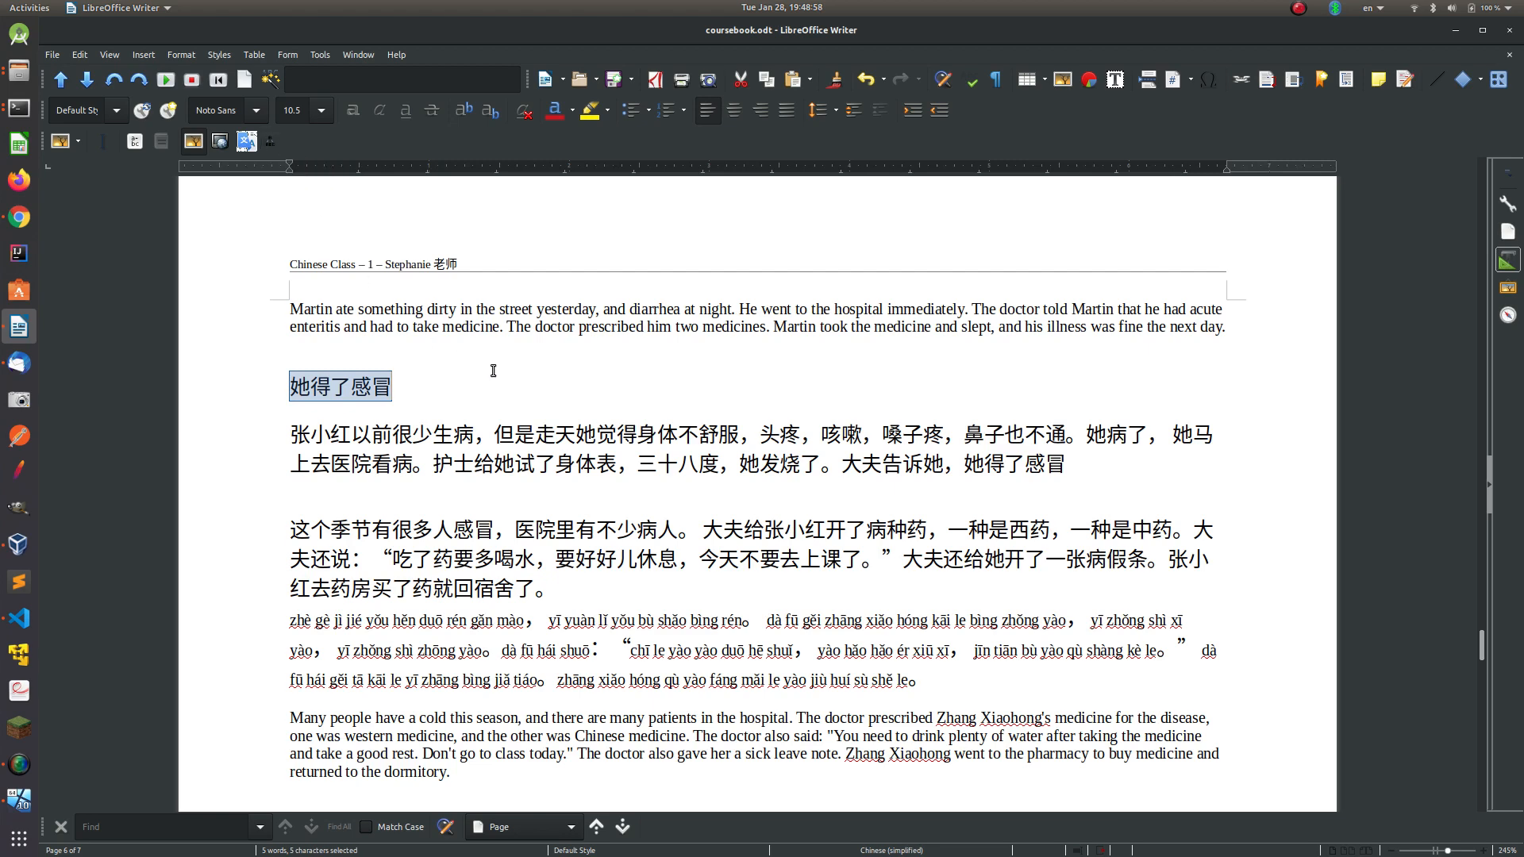
pyautogui.click(398, 396)
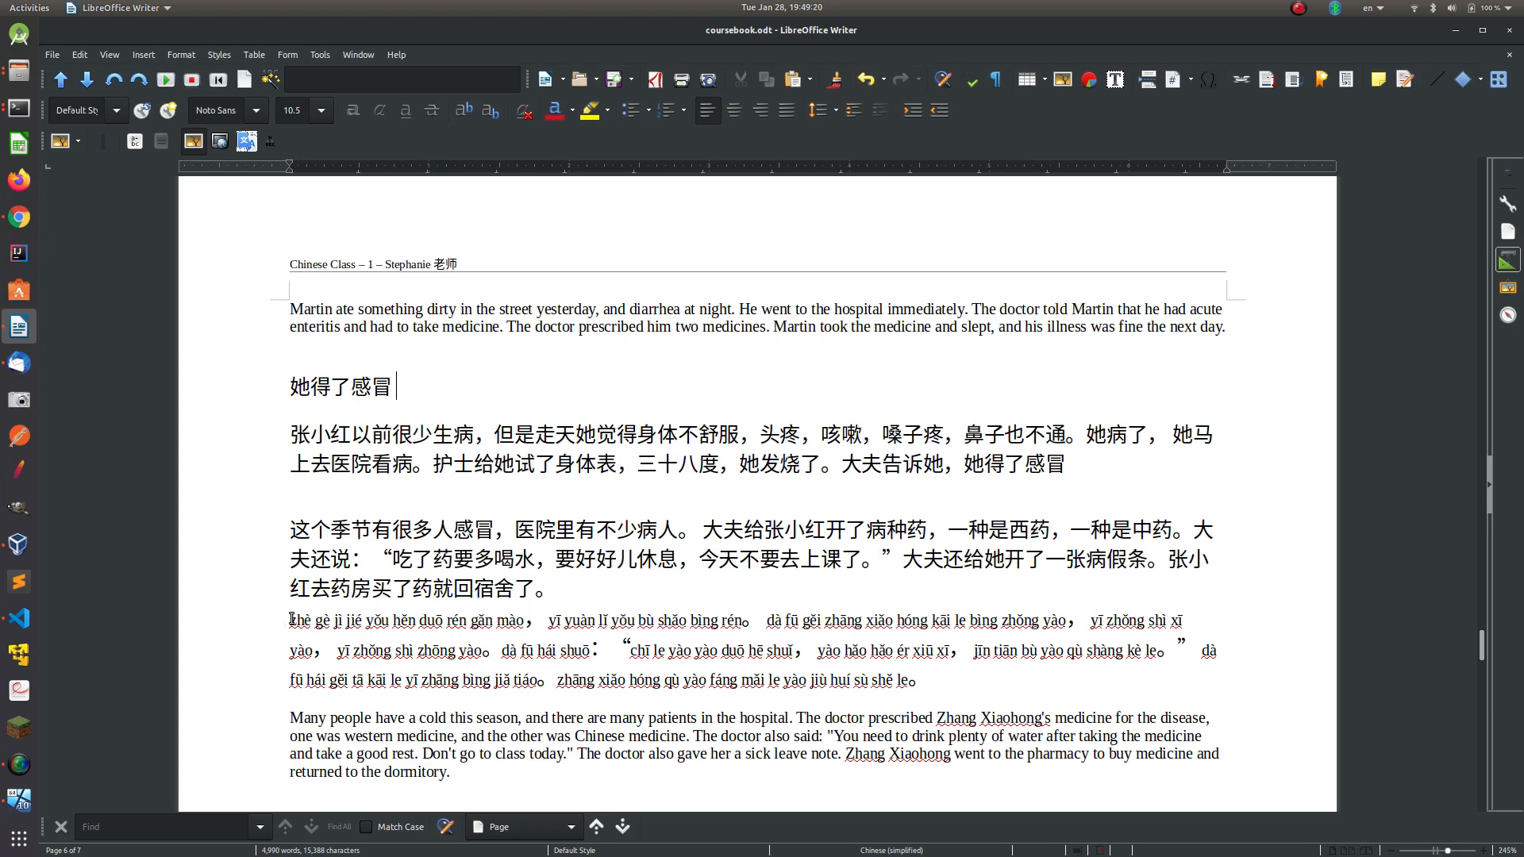
pyautogui.moveTo(292, 620); pyautogui.dragTo(1048, 683)
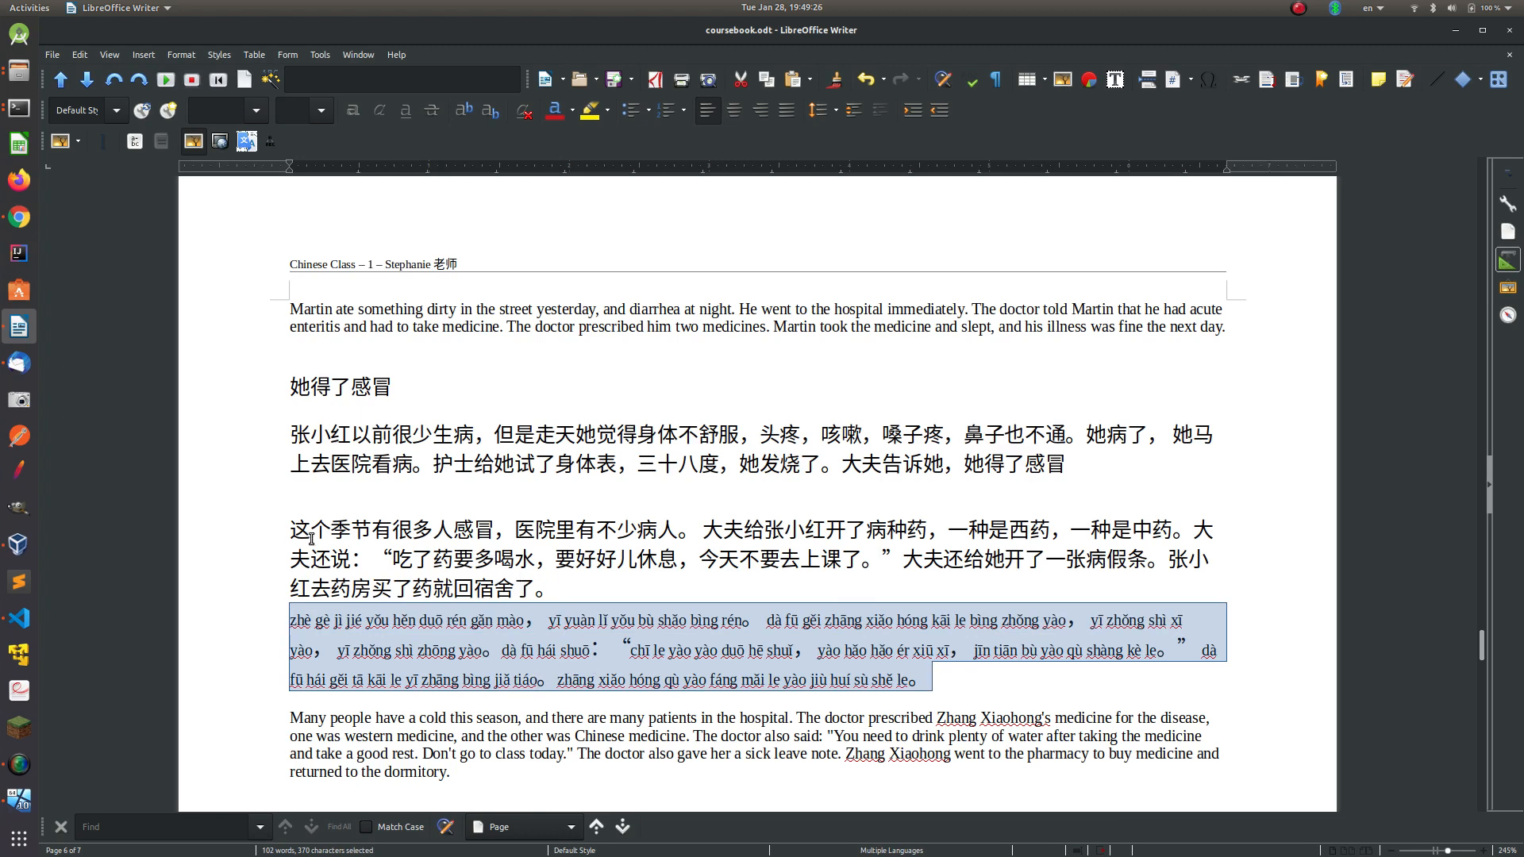
pyautogui.moveTo(290, 530); pyautogui.dragTo(309, 530)
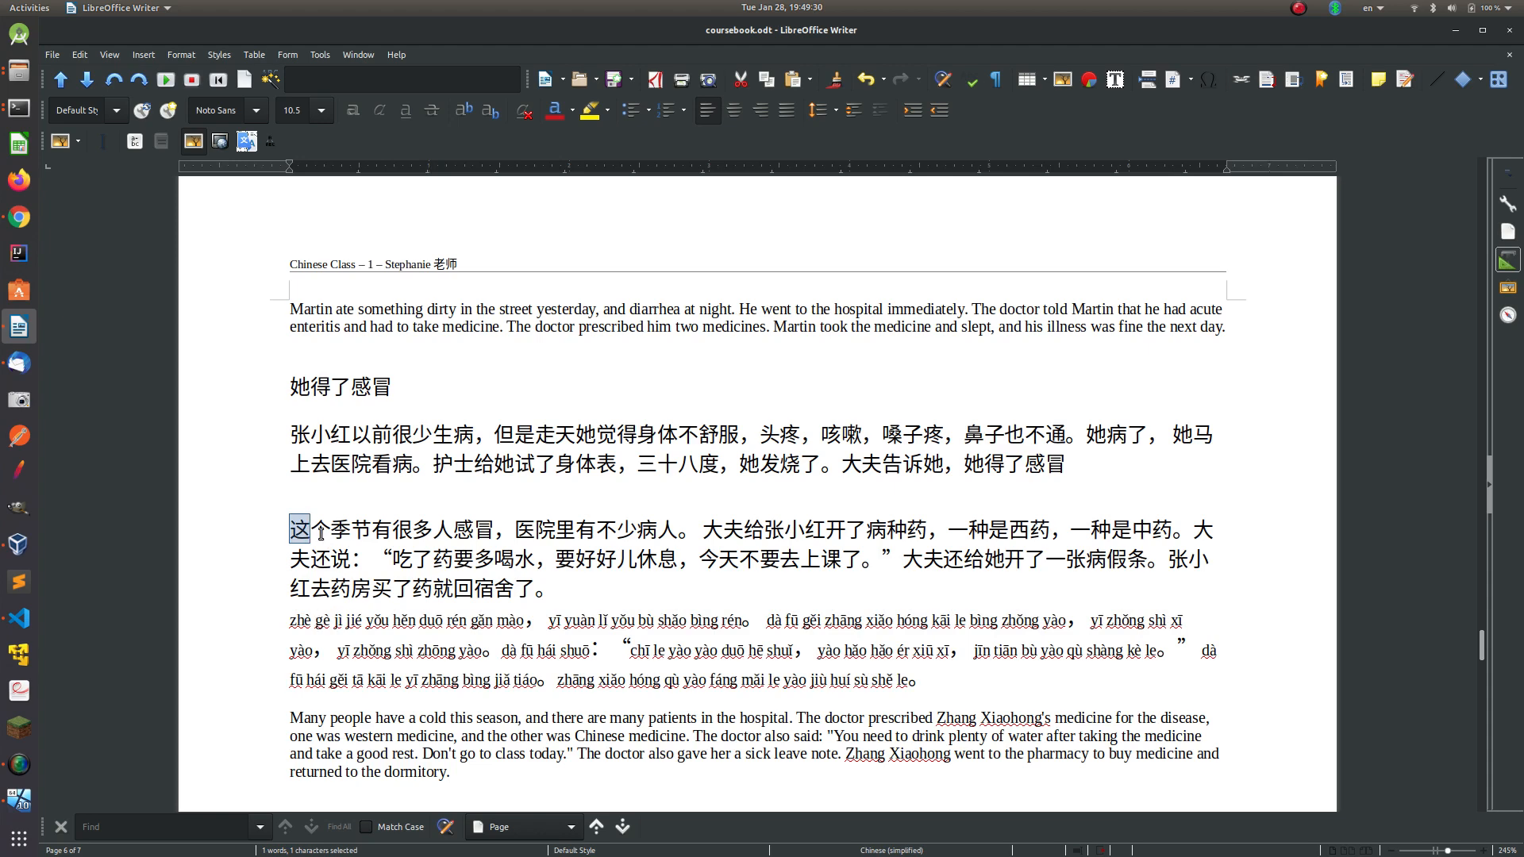
pyautogui.moveTo(312, 532); pyautogui.dragTo(324, 532)
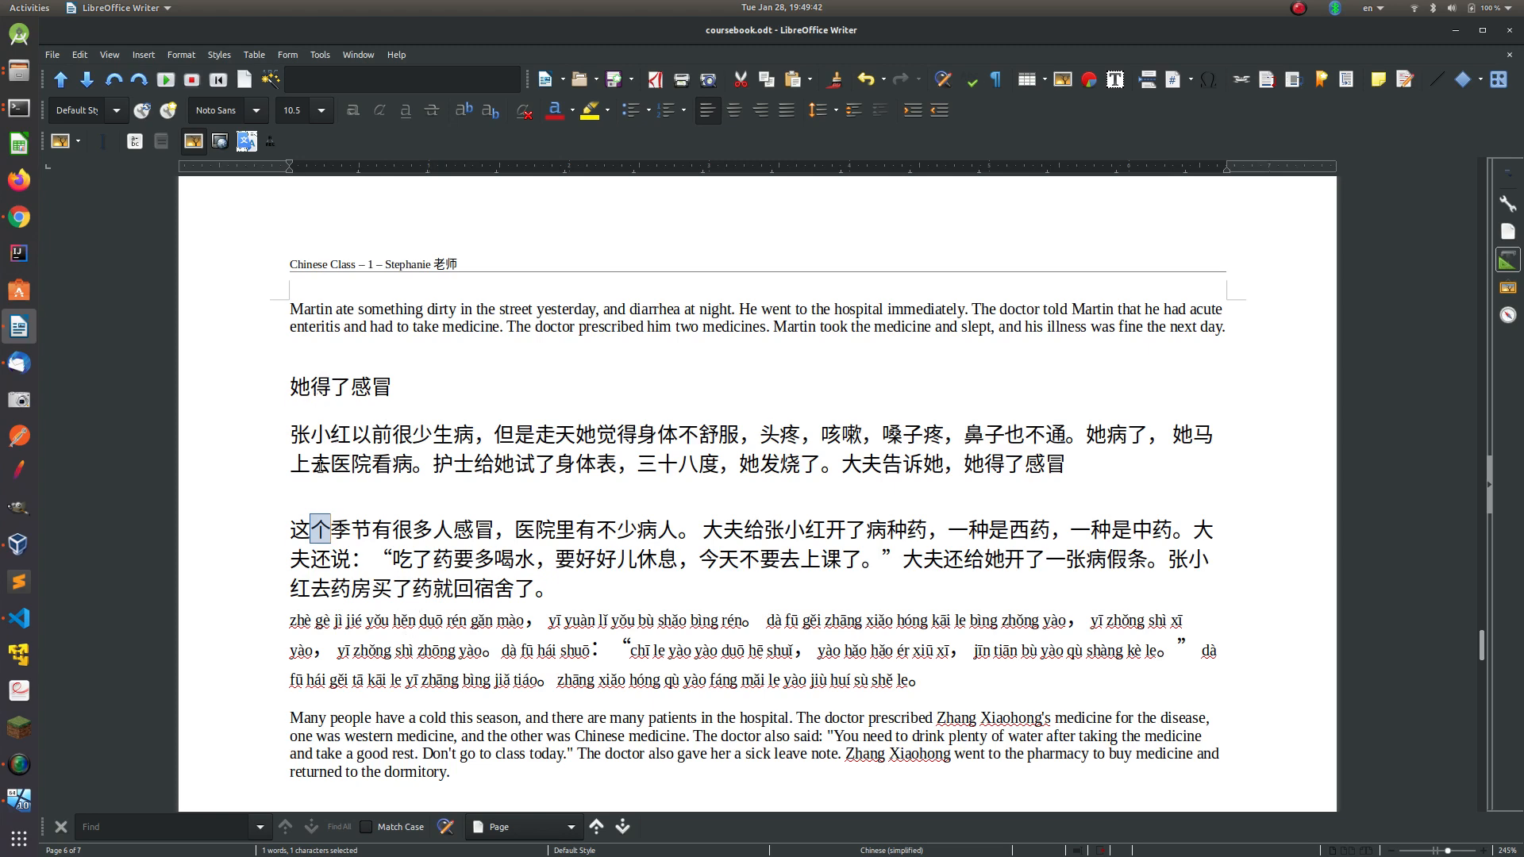
# Step: Run the Glosbe-based macro on the heading 她得了感冒 to append the pinyin "tā dé le gǎn mào" and translation "(She has a cold)"
pyautogui.moveTo(292, 386); pyautogui.dragTo(391, 388)
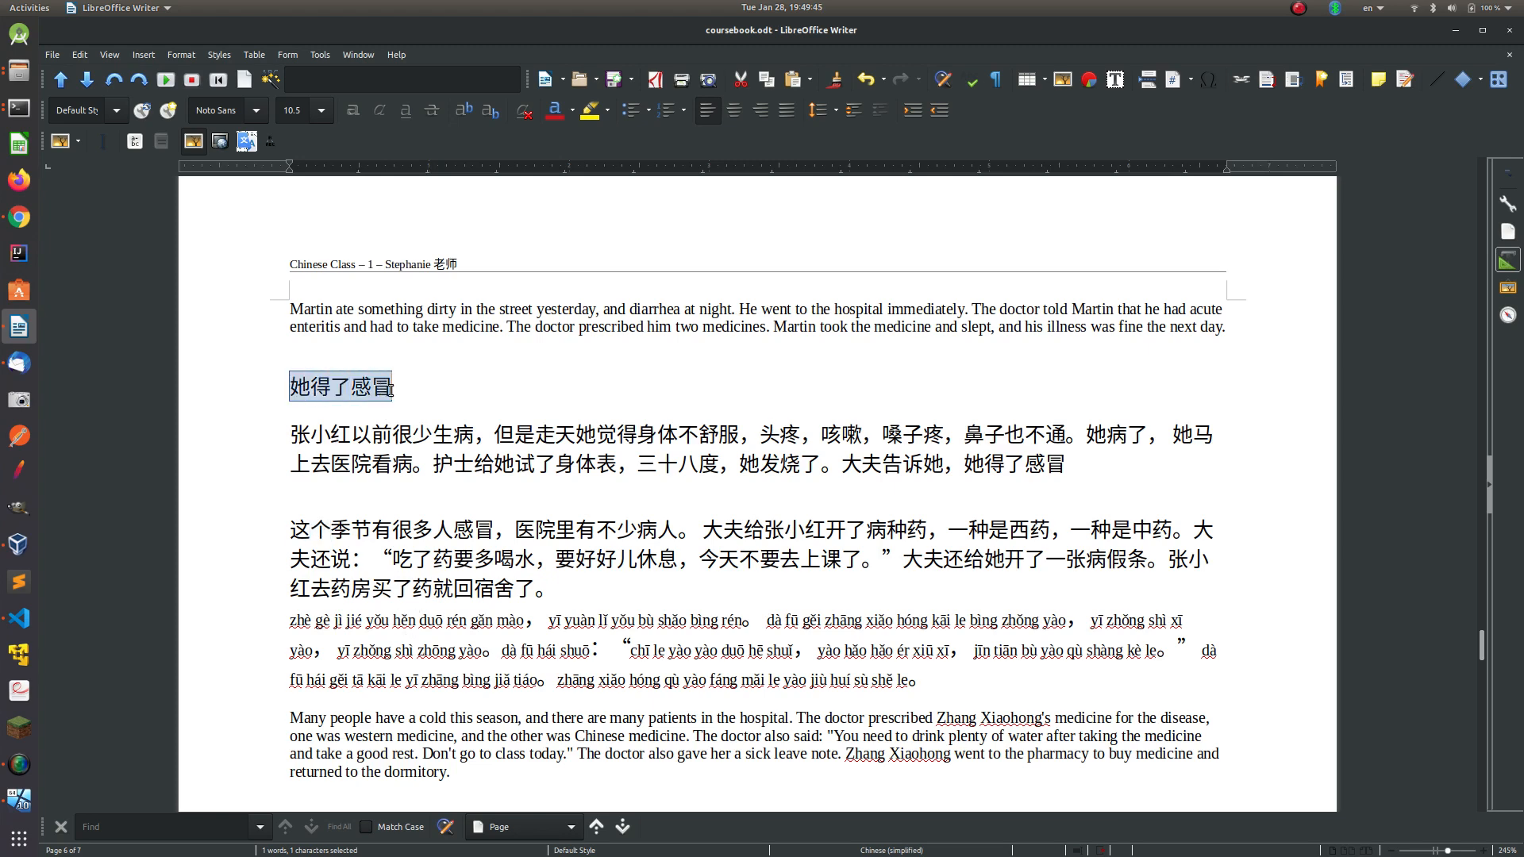
pyautogui.click(269, 138)
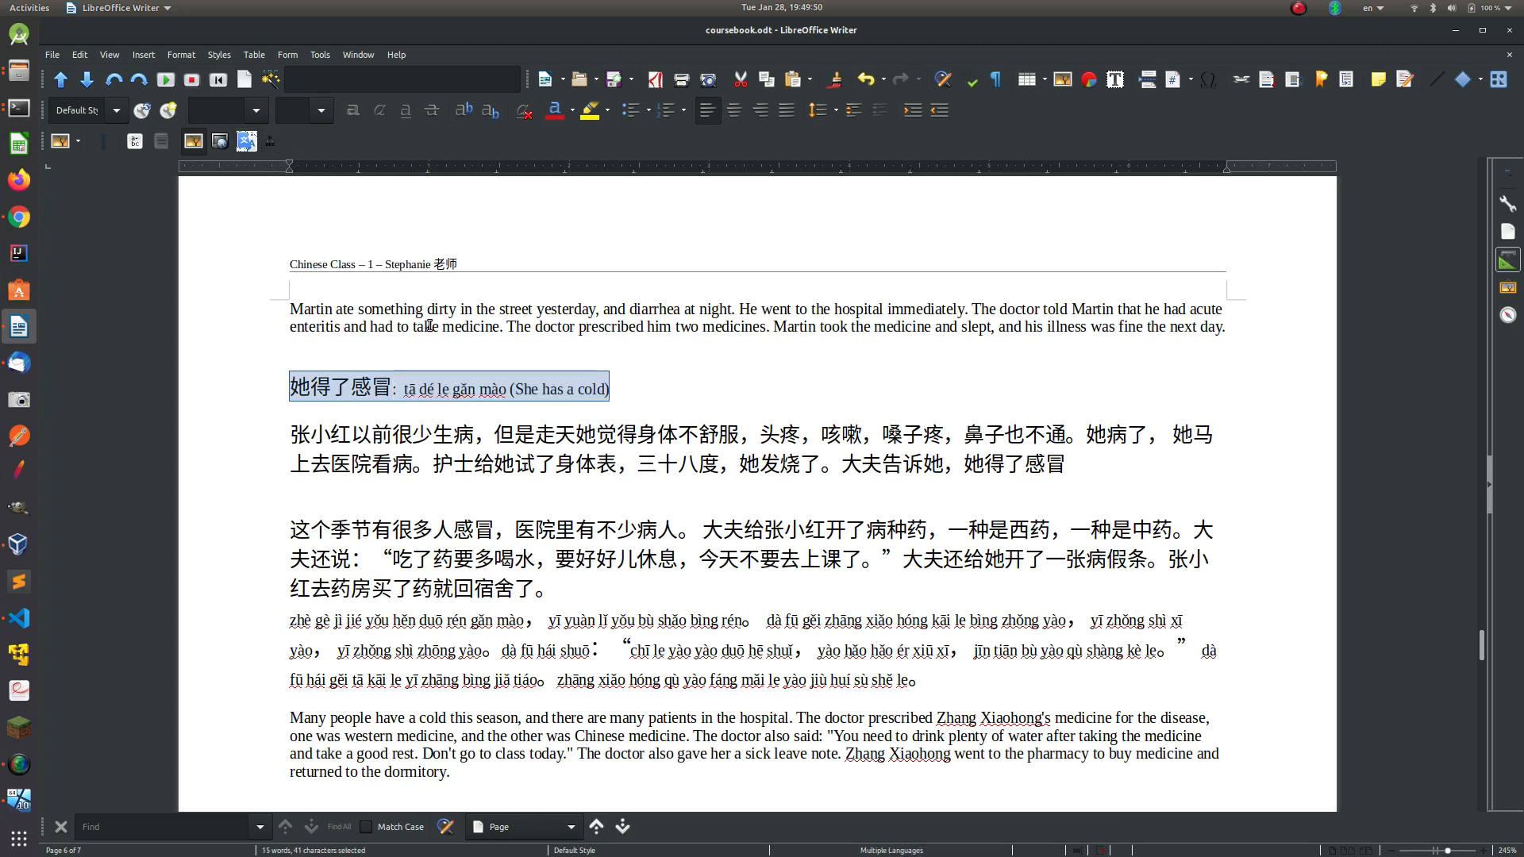
pyautogui.click(487, 401)
pyautogui.moveTo(406, 389); pyautogui.dragTo(505, 389)
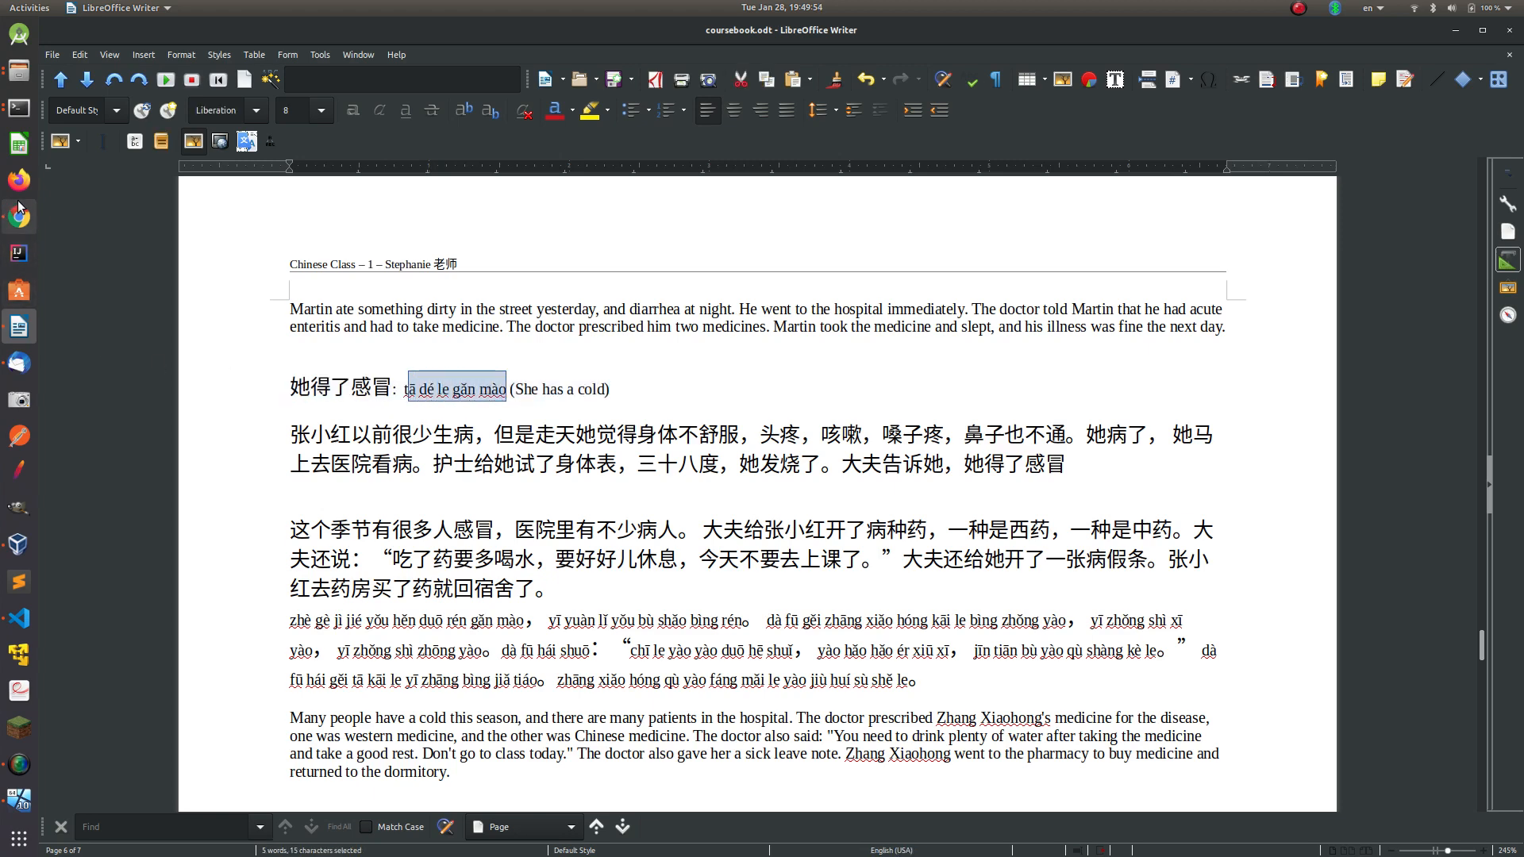
# Step: Switch to Chrome and examine the request URL format on the Glosbe API page, then return to the document
pyautogui.click(27, 224)
pyautogui.click(328, 99)
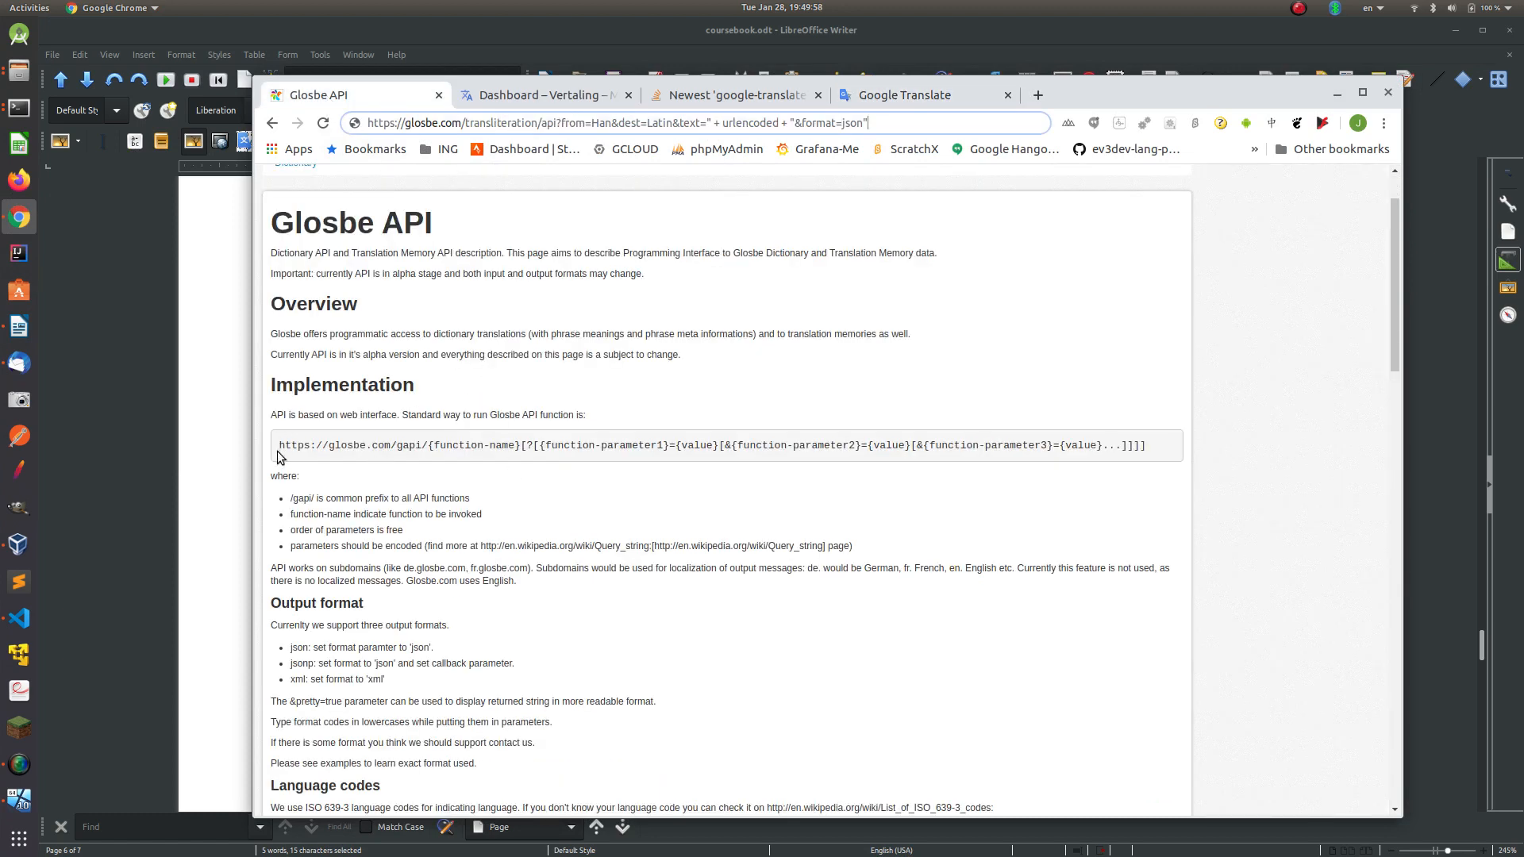
pyautogui.moveTo(280, 446); pyautogui.dragTo(1086, 446)
pyautogui.click(831, 456)
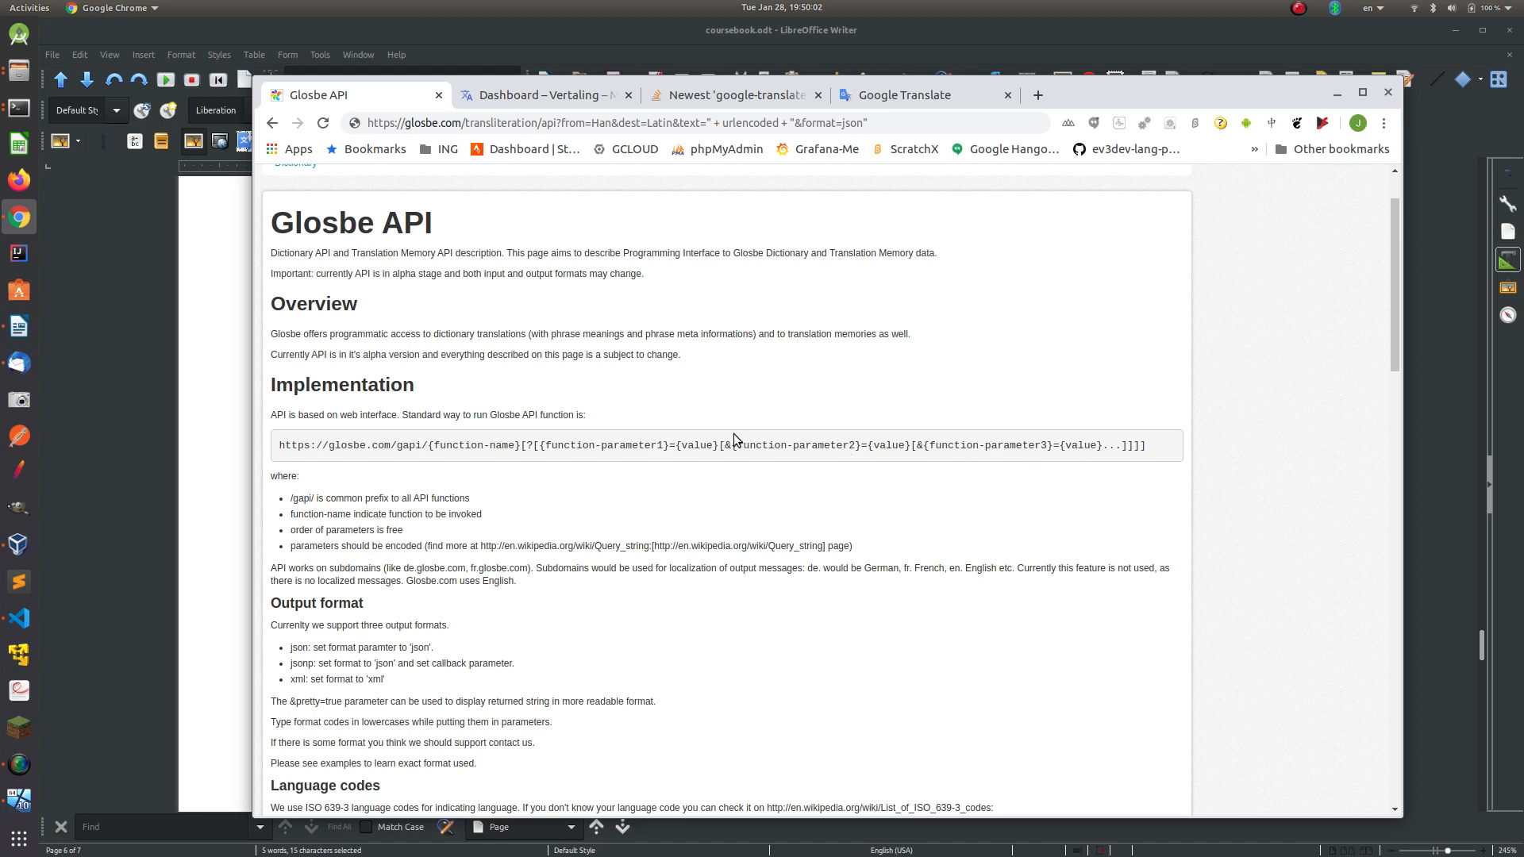
pyautogui.click(1337, 92)
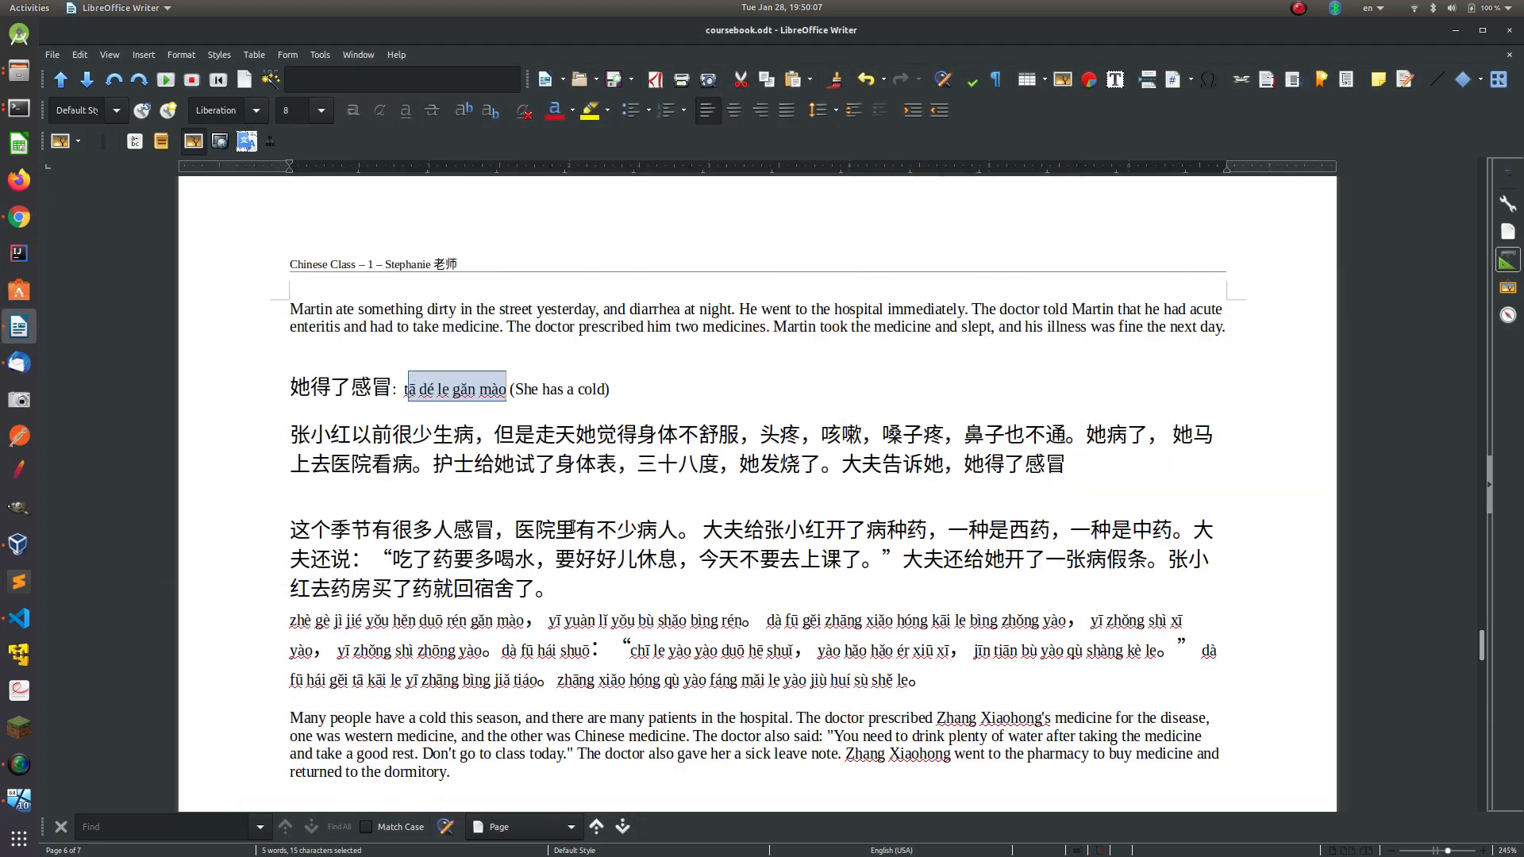
# Step: Join the pinyin syllables after the heading 她得了感冒 into the words "déle" and "gǎnmào"
pyautogui.click(446, 395)
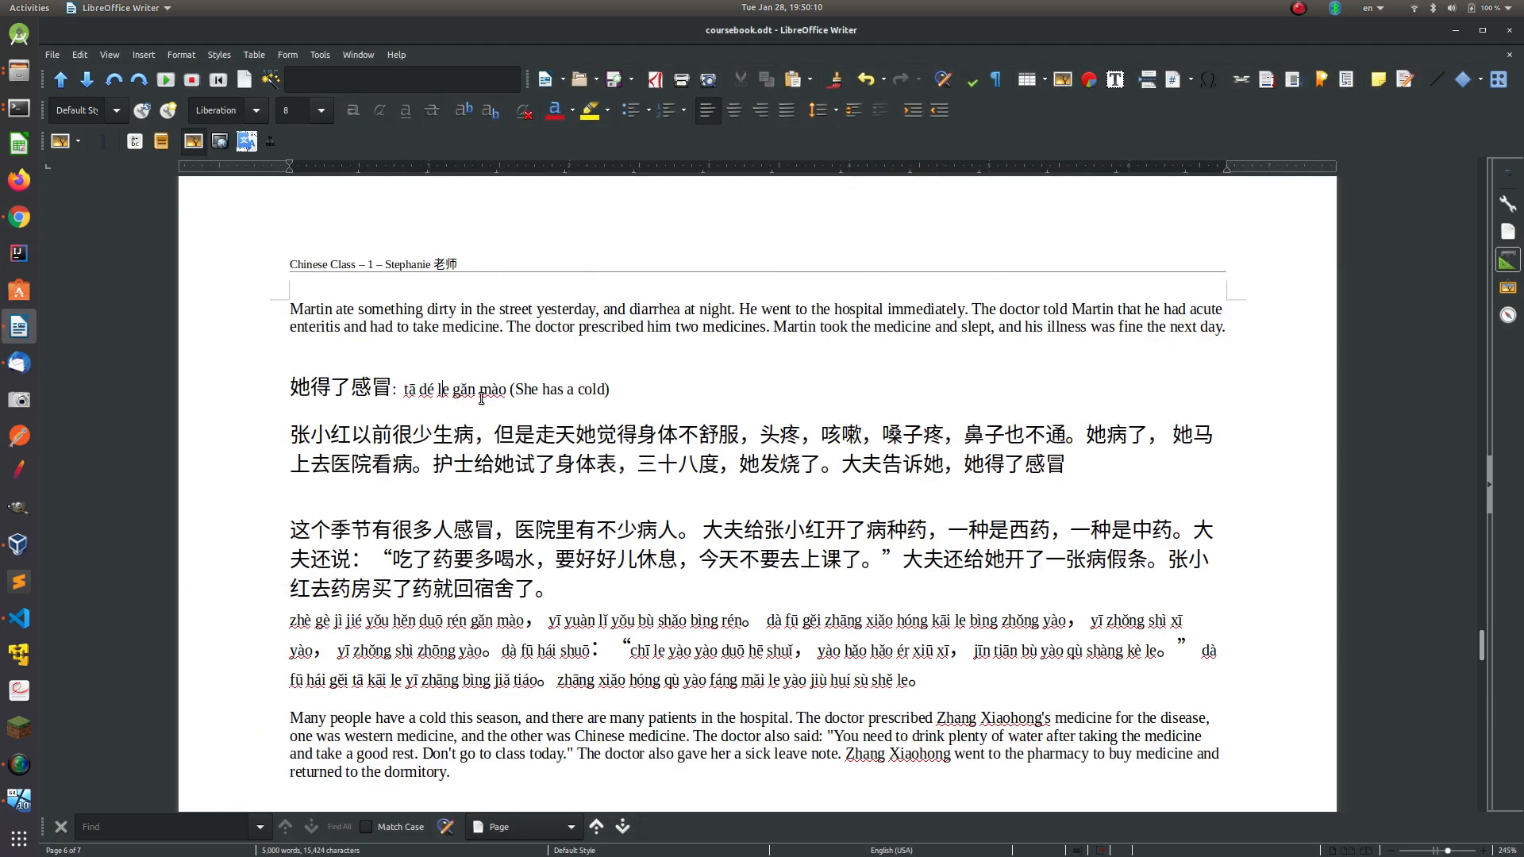
pyautogui.doubleClick(381, 388)
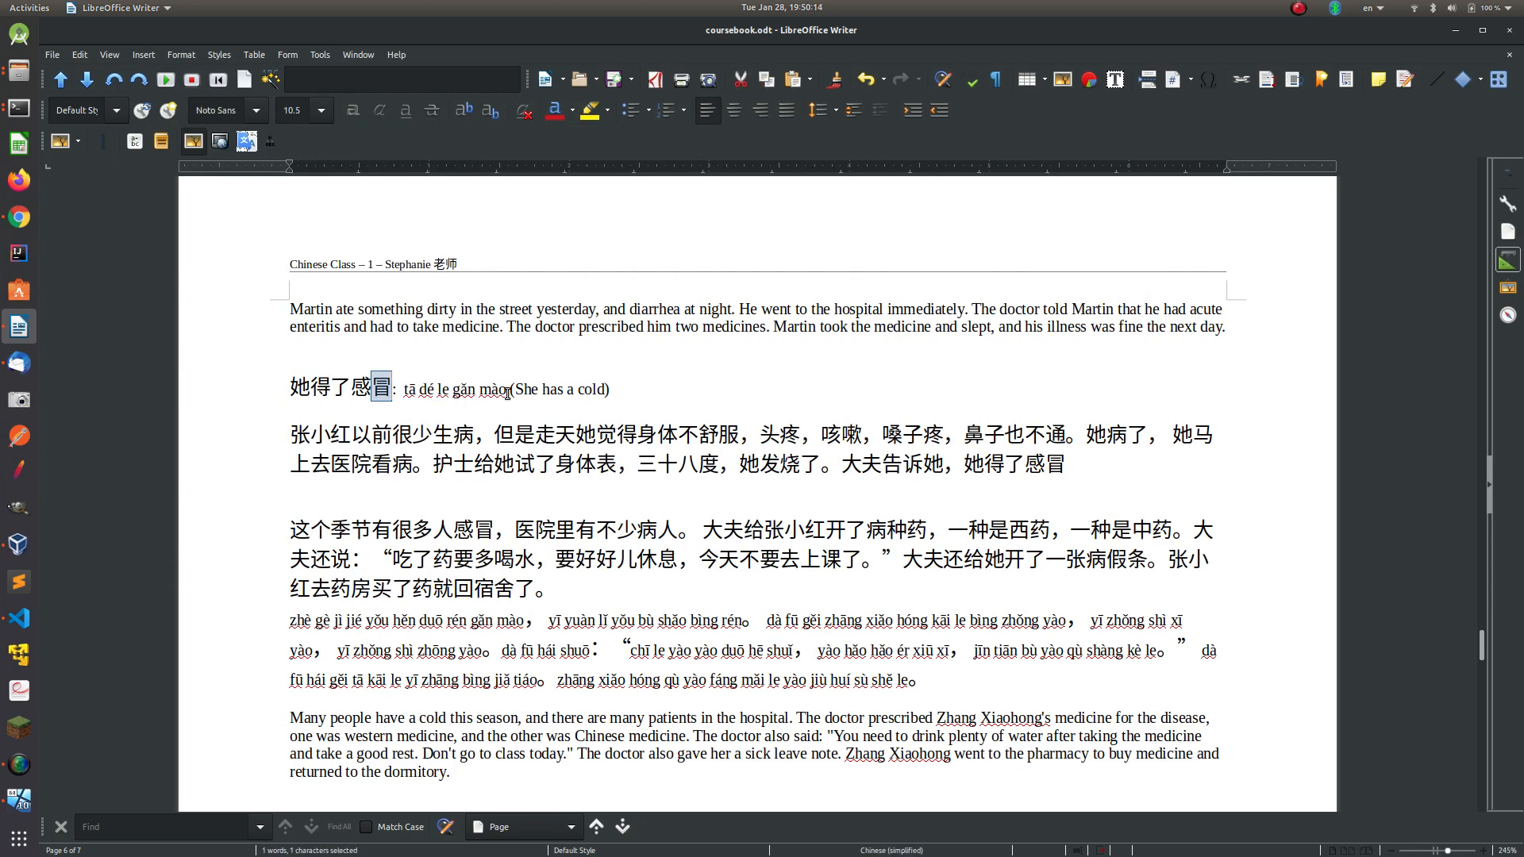
pyautogui.click(433, 387)
pyautogui.press('Delete')
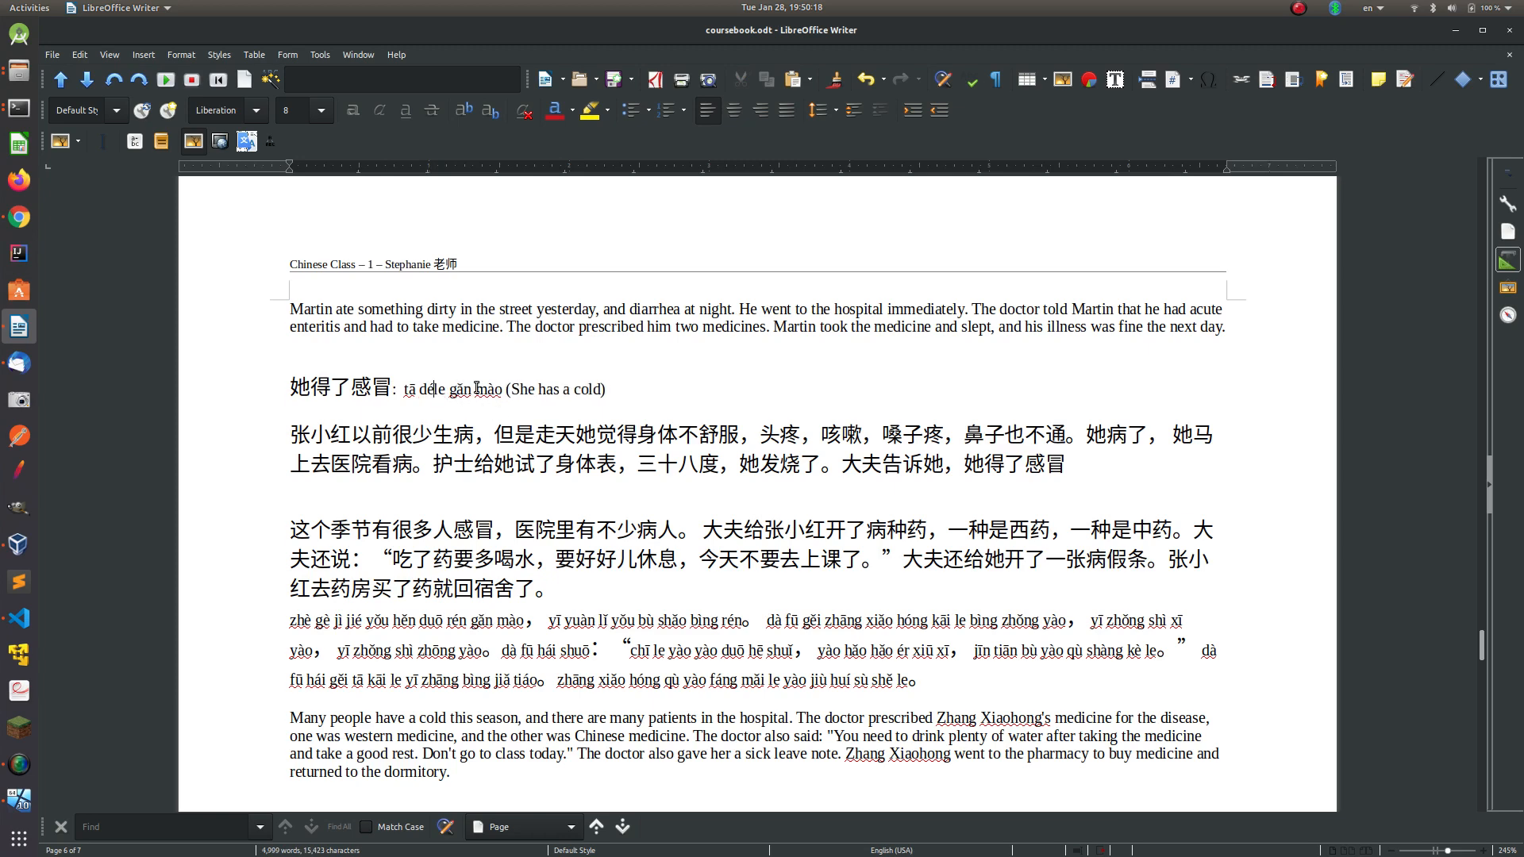
pyautogui.click(476, 389)
pyautogui.press('BackSpace')
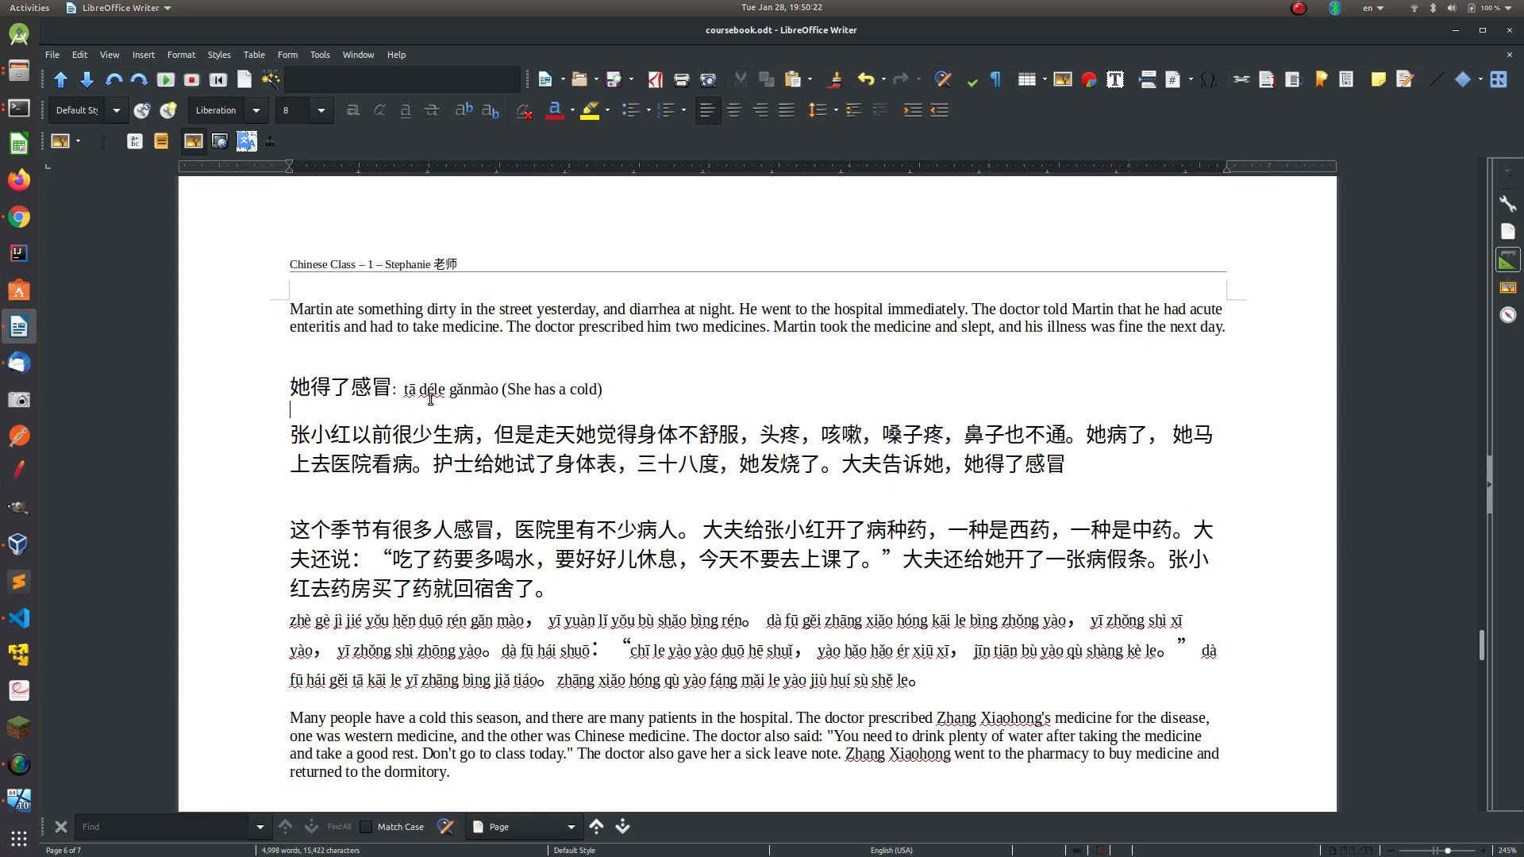
pyautogui.moveTo(392, 386); pyautogui.dragTo(637, 396)
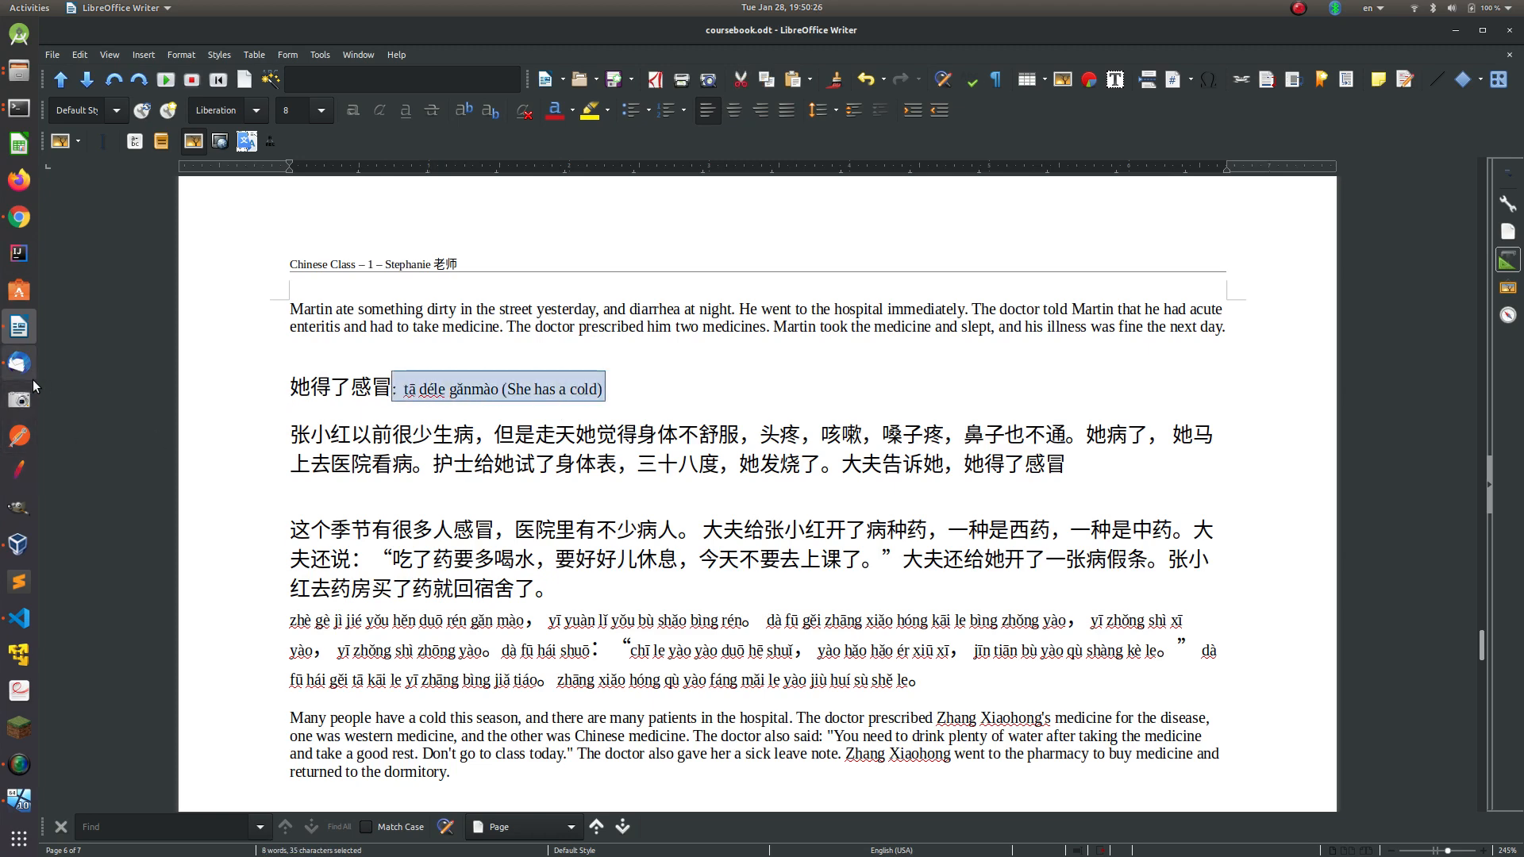
# Step: Switch to Chrome and compare Google Translate's pinyin for 她得了感冒 with the Cloud Translation dashboard and Glosbe API page, then return to the document
pyautogui.click(16, 224)
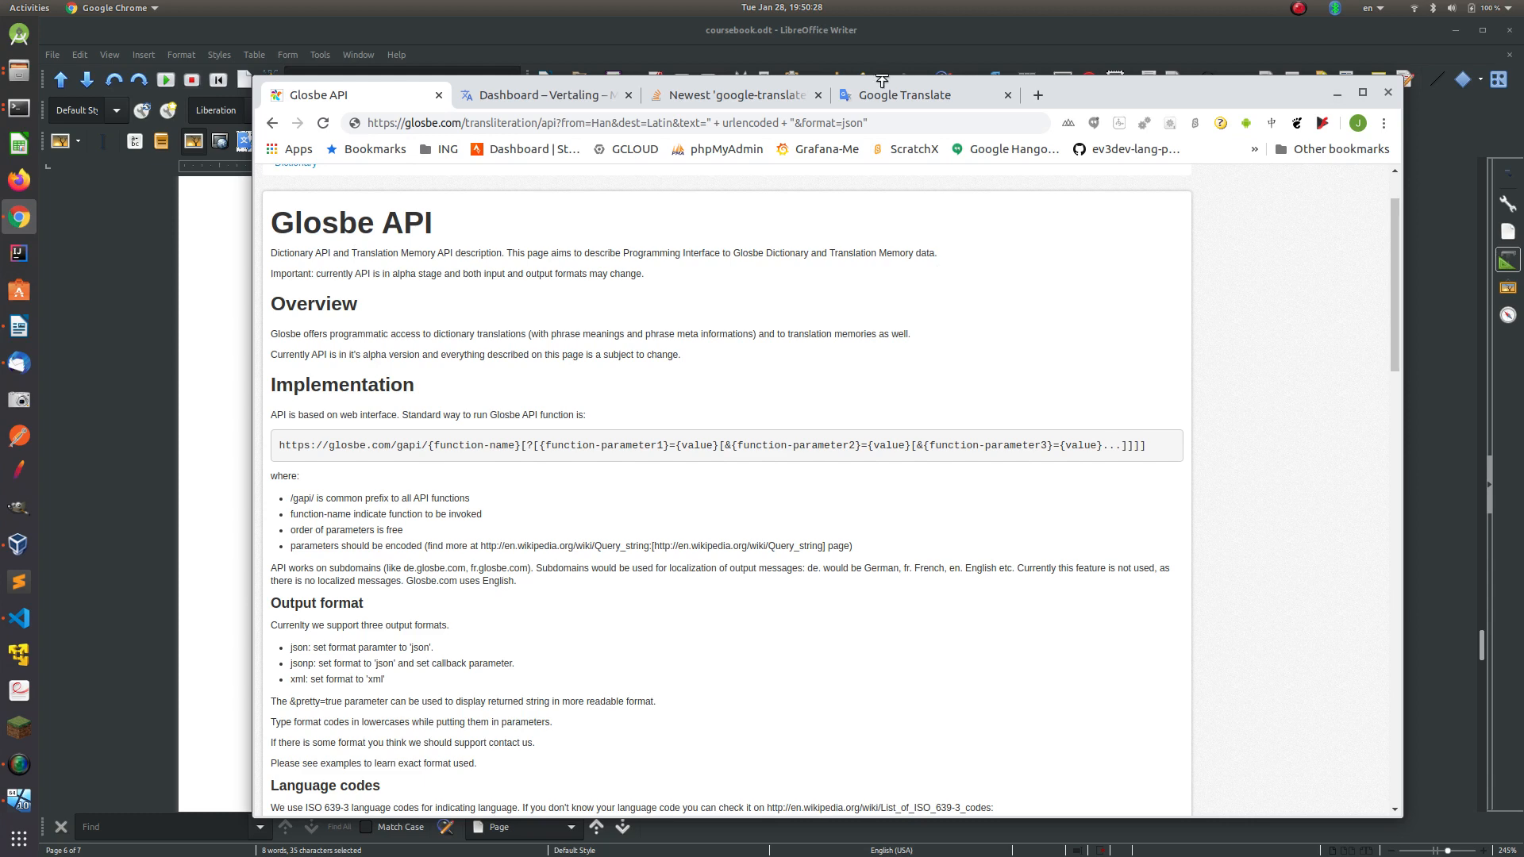
pyautogui.click(926, 96)
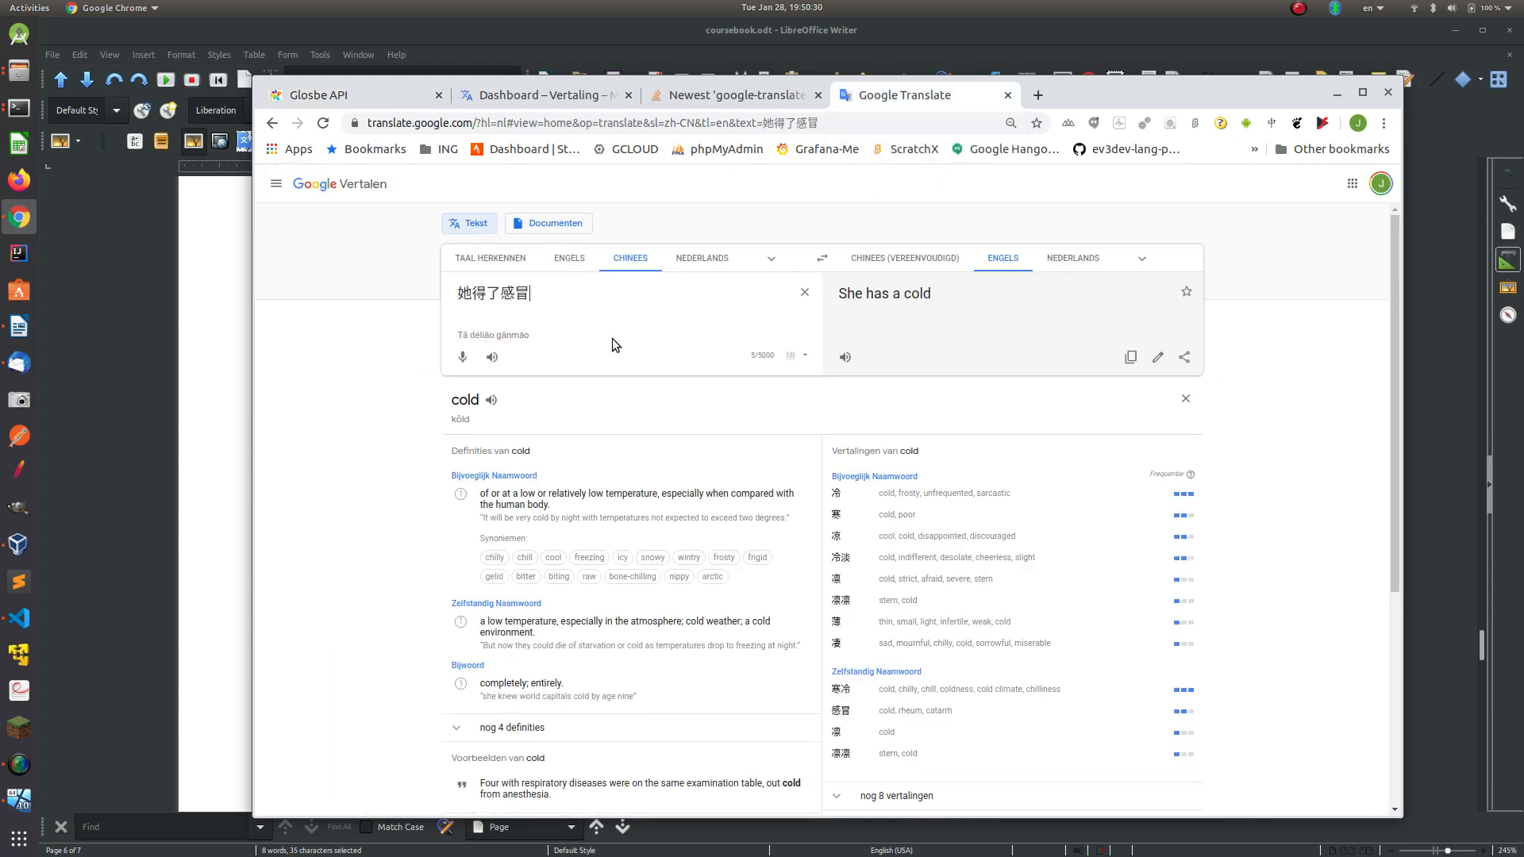
pyautogui.moveTo(569, 340); pyautogui.dragTo(449, 336)
pyautogui.hotkey('ctrl', '+')
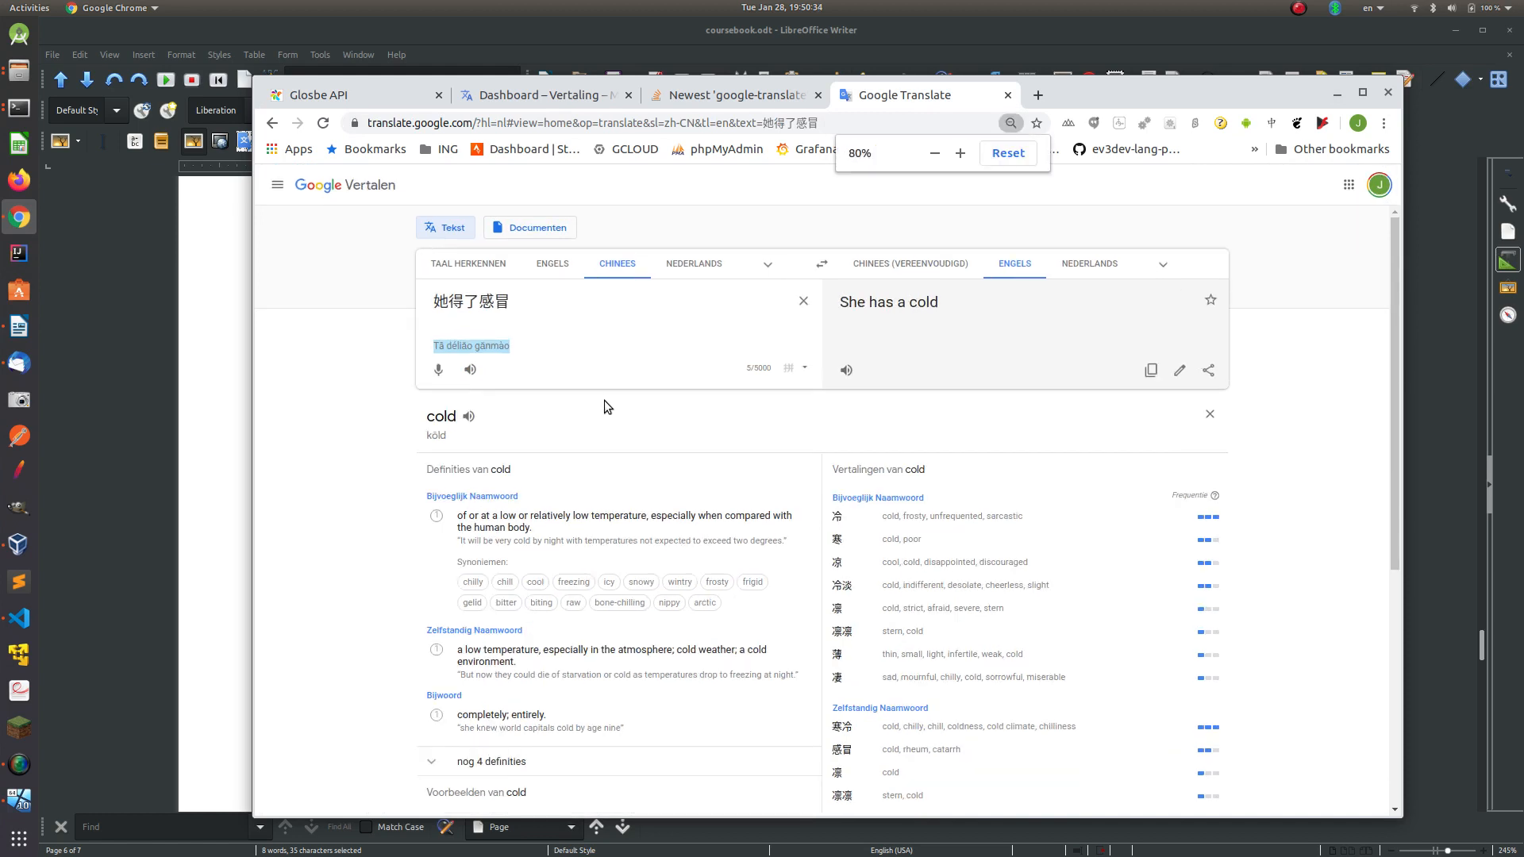
pyautogui.click(377, 395)
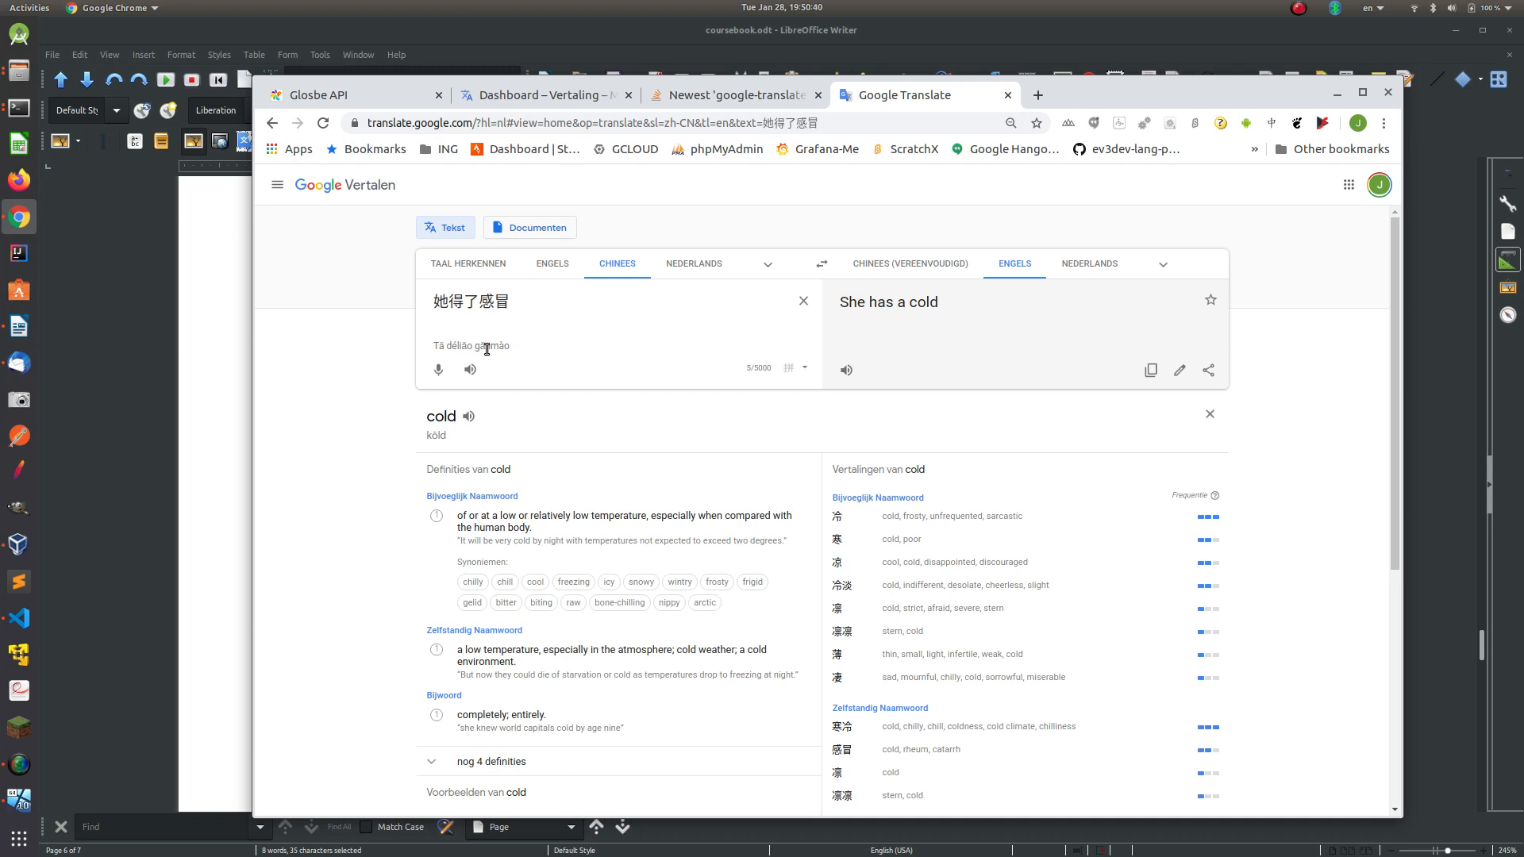
pyautogui.click(526, 95)
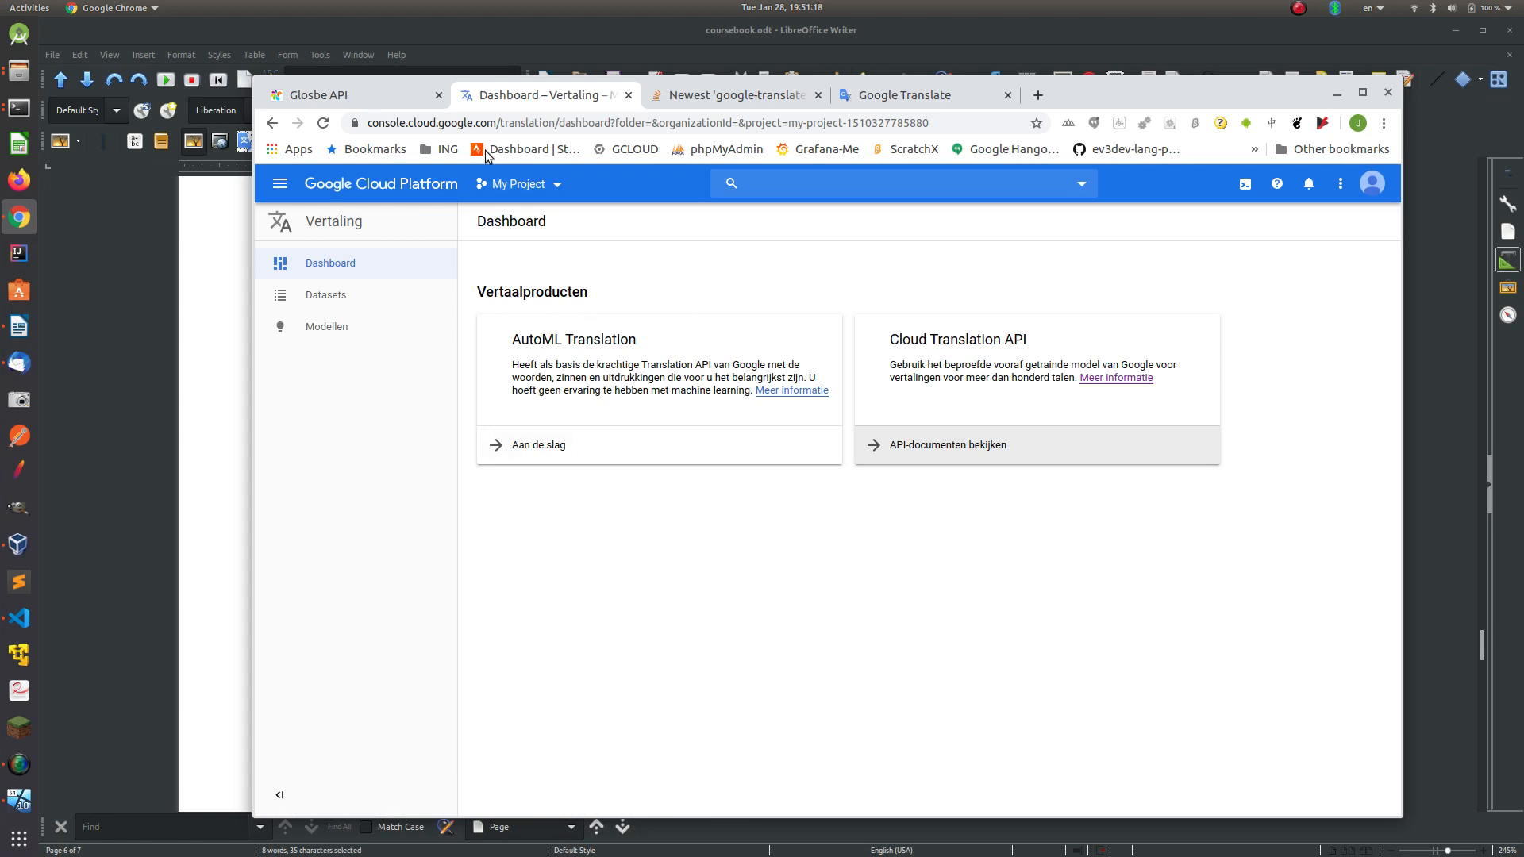
pyautogui.click(354, 98)
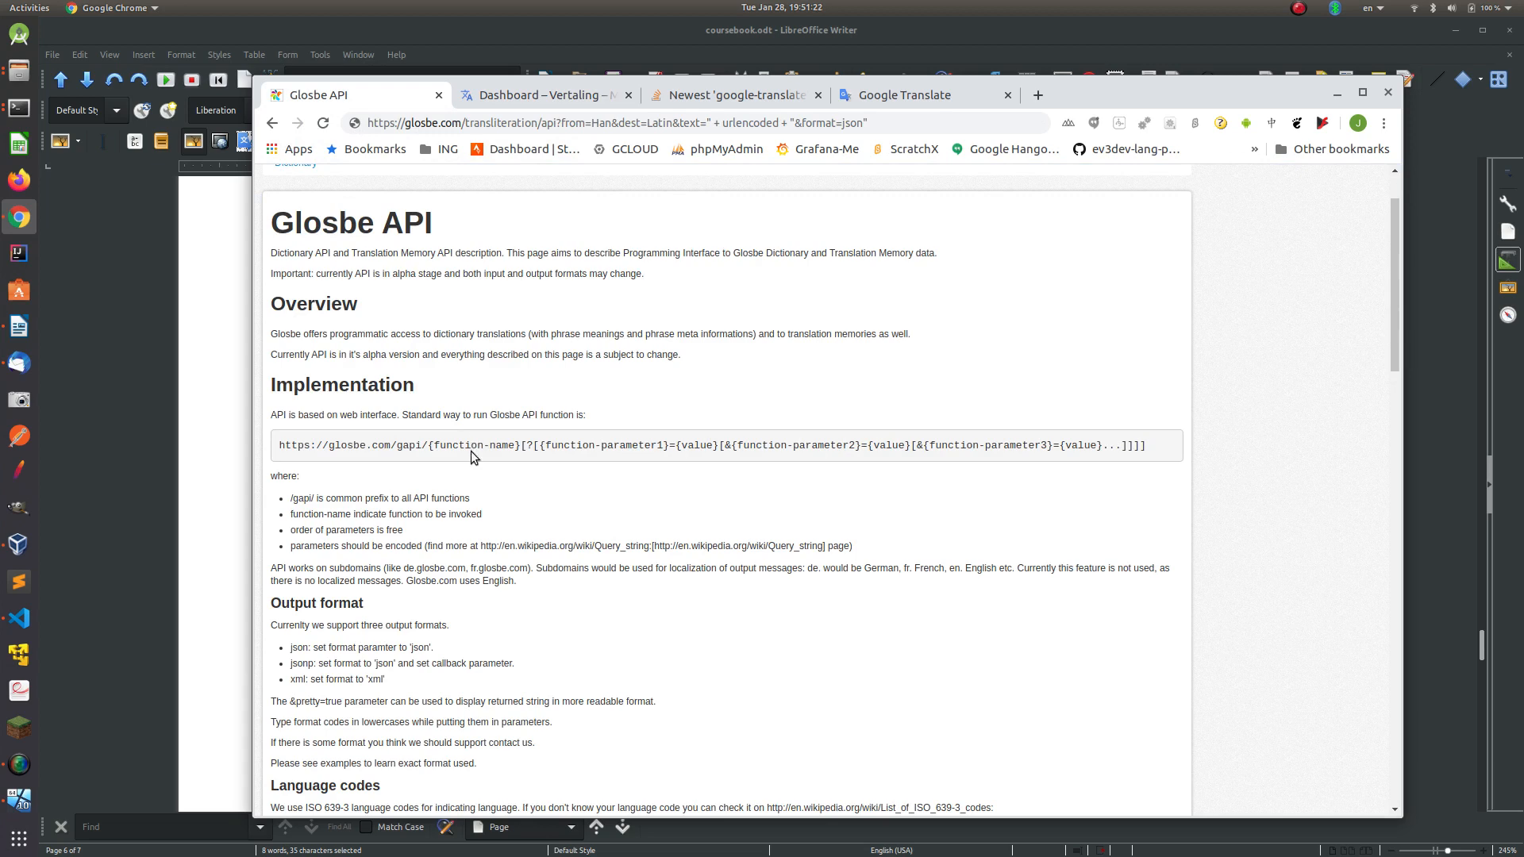
pyautogui.click(913, 103)
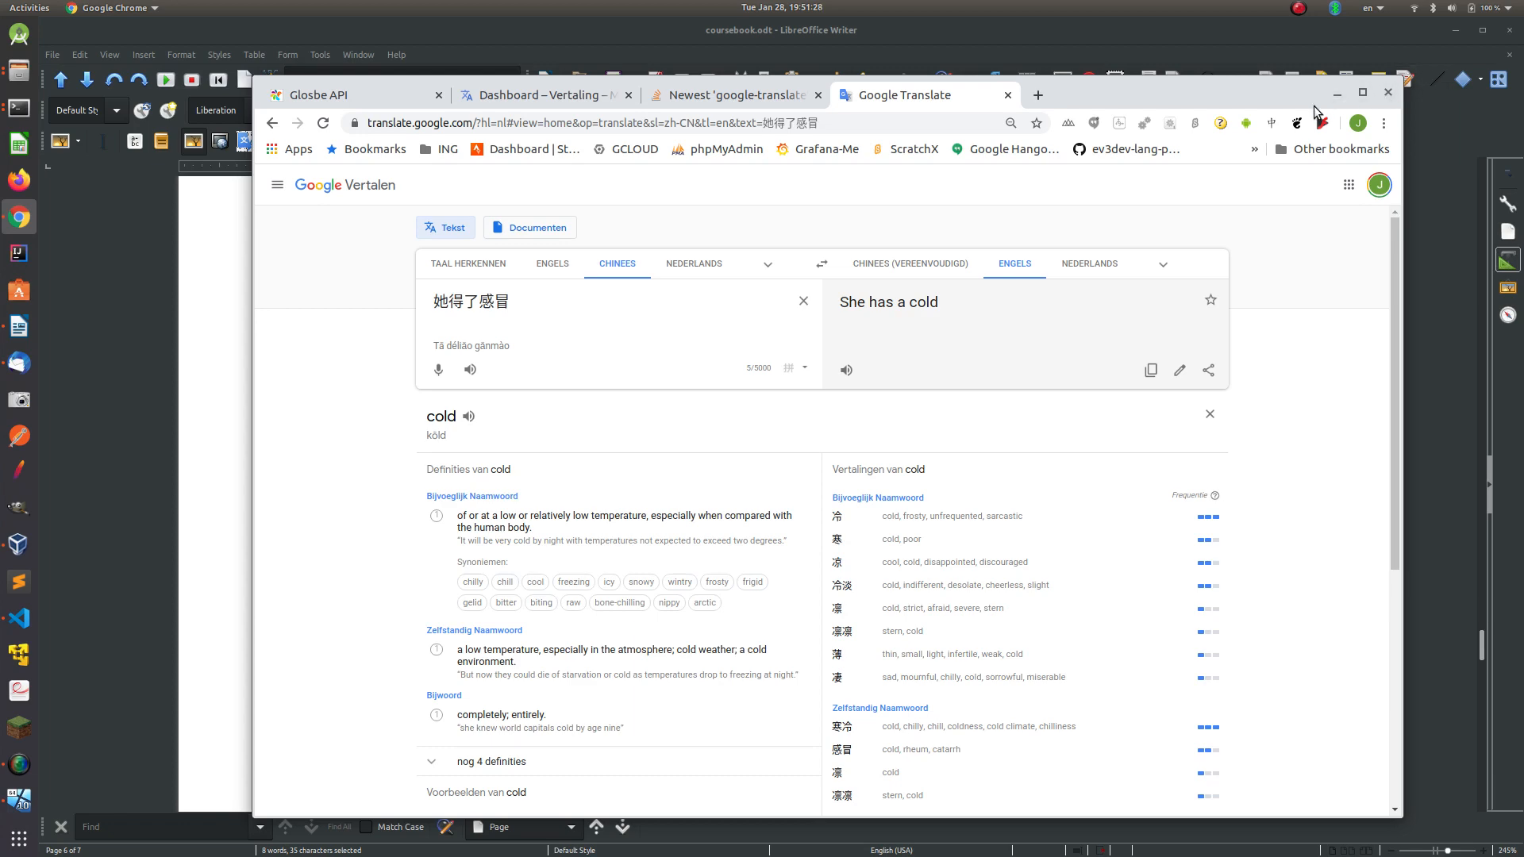
pyautogui.click(1337, 93)
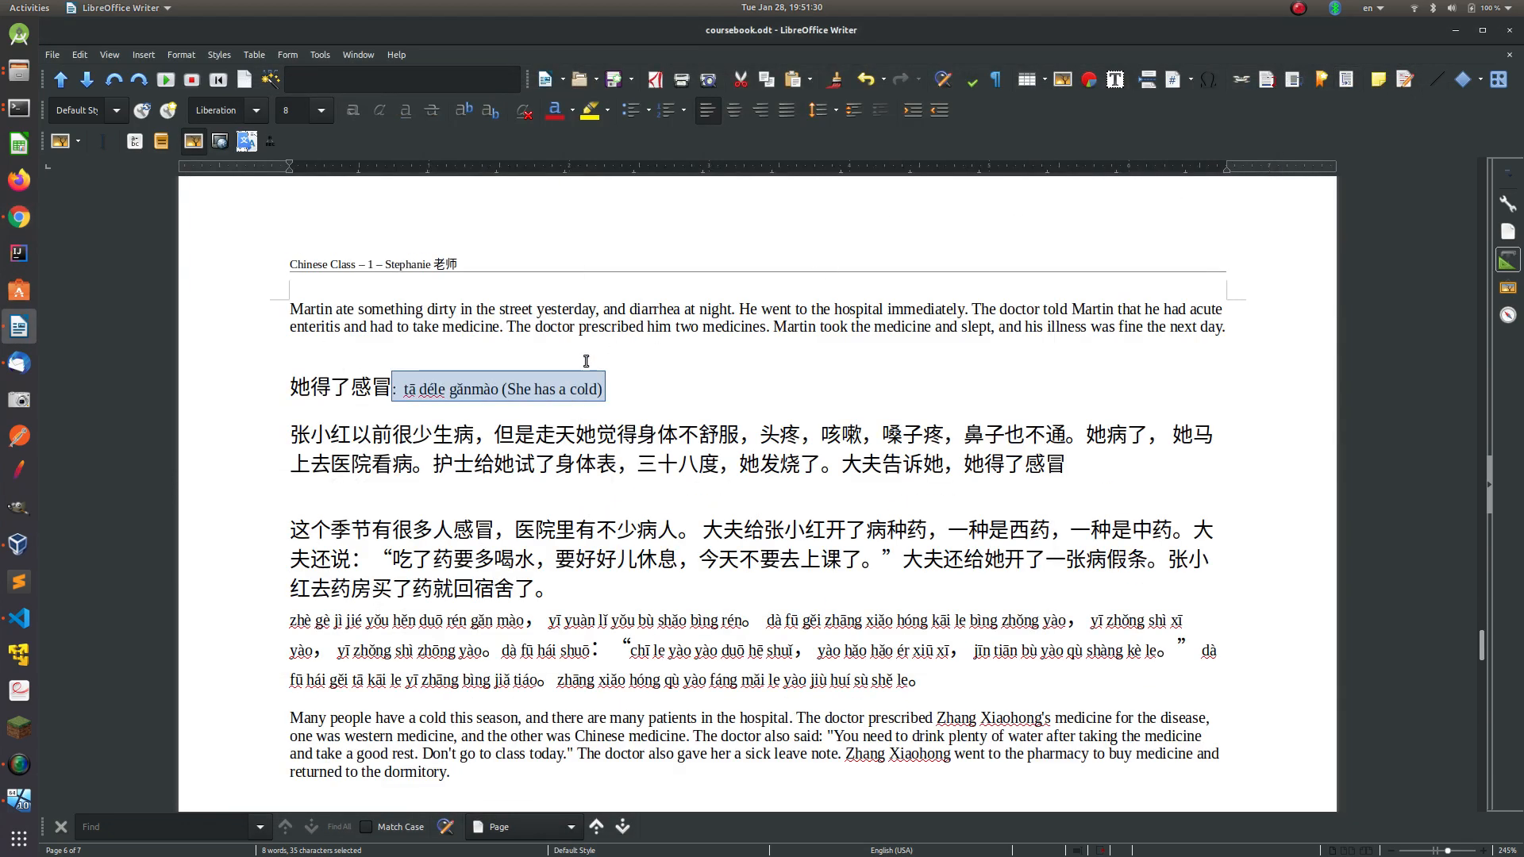
# Step: Undo the last pinyin spacing change and delete the pinyin and English annotation after the heading 她得了感冒
pyautogui.hotkey('ctrl', 'z')
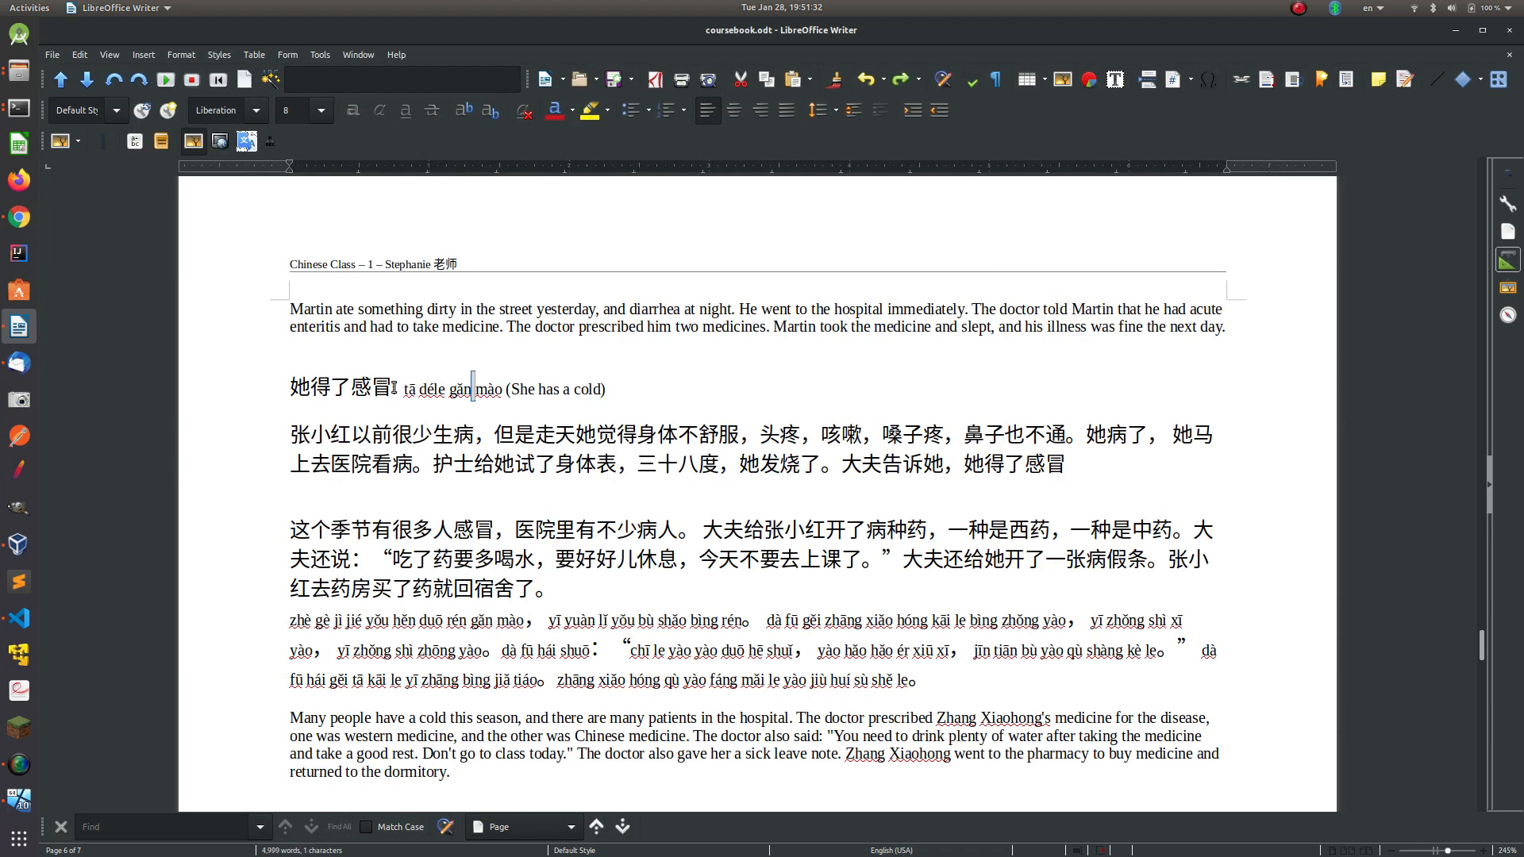
pyautogui.moveTo(391, 389); pyautogui.dragTo(619, 389)
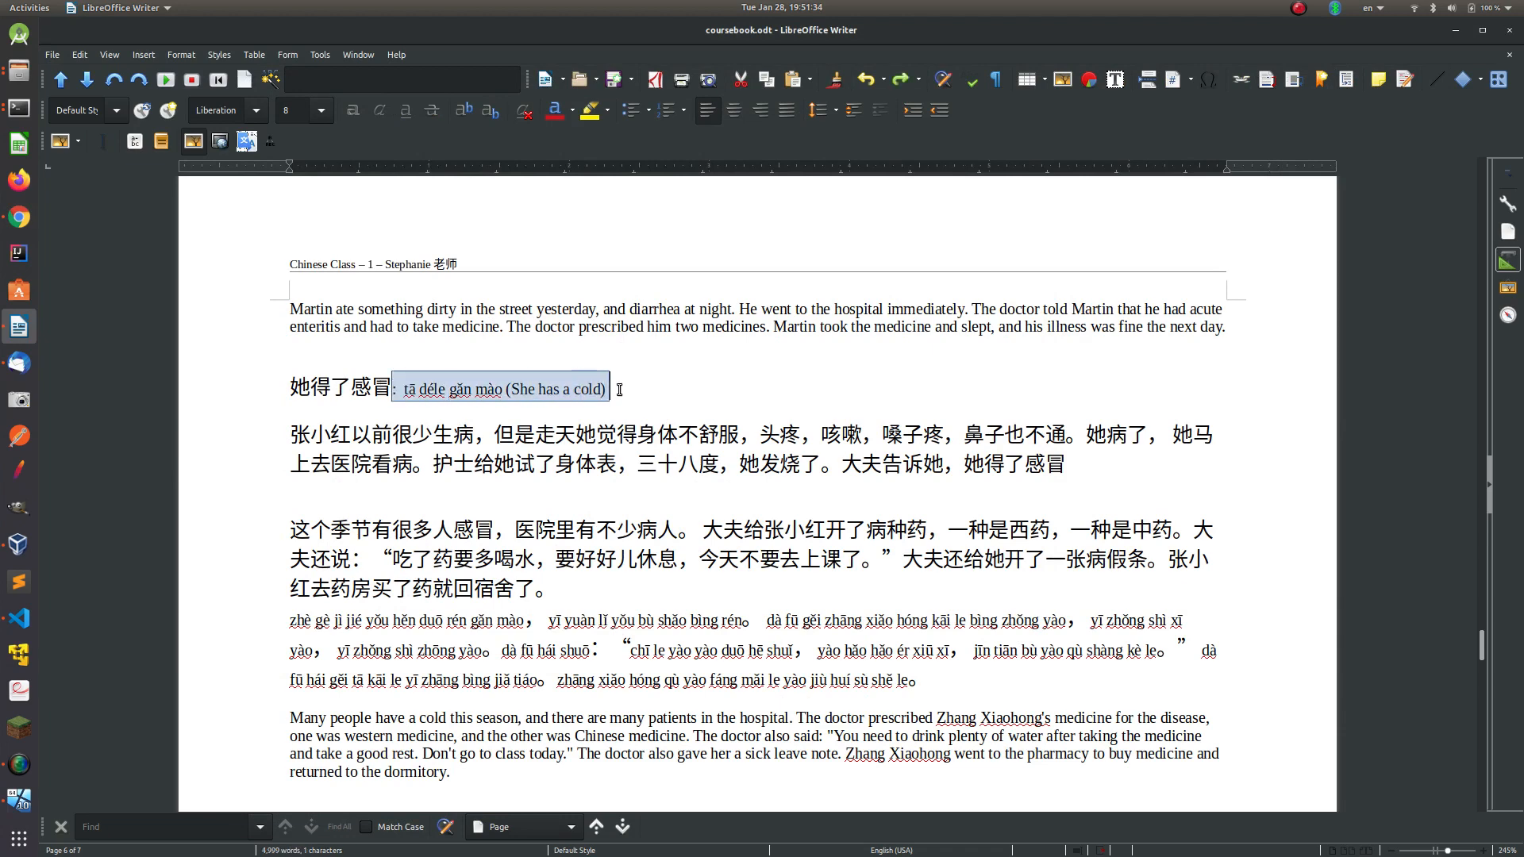
pyautogui.press('Delete')
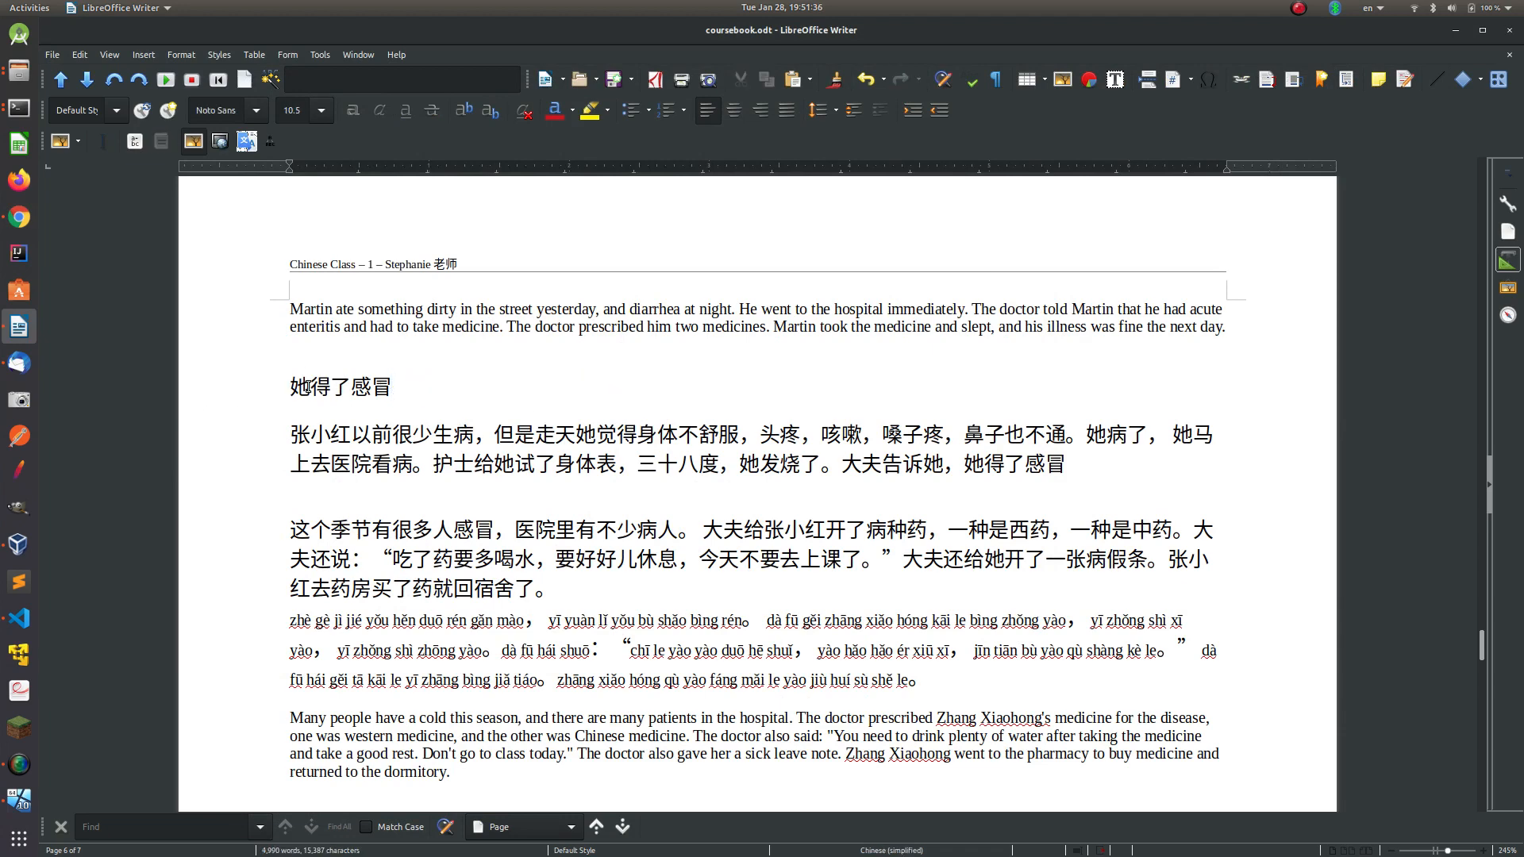
# Step: Run the Google Translate macro on the heading 她得了感冒 to append "Tā déliǎo gǎnmào (She has a cold)"
pyautogui.tripleClick(306, 387)
pyautogui.click(308, 387)
pyautogui.moveTo(291, 387); pyautogui.dragTo(388, 386)
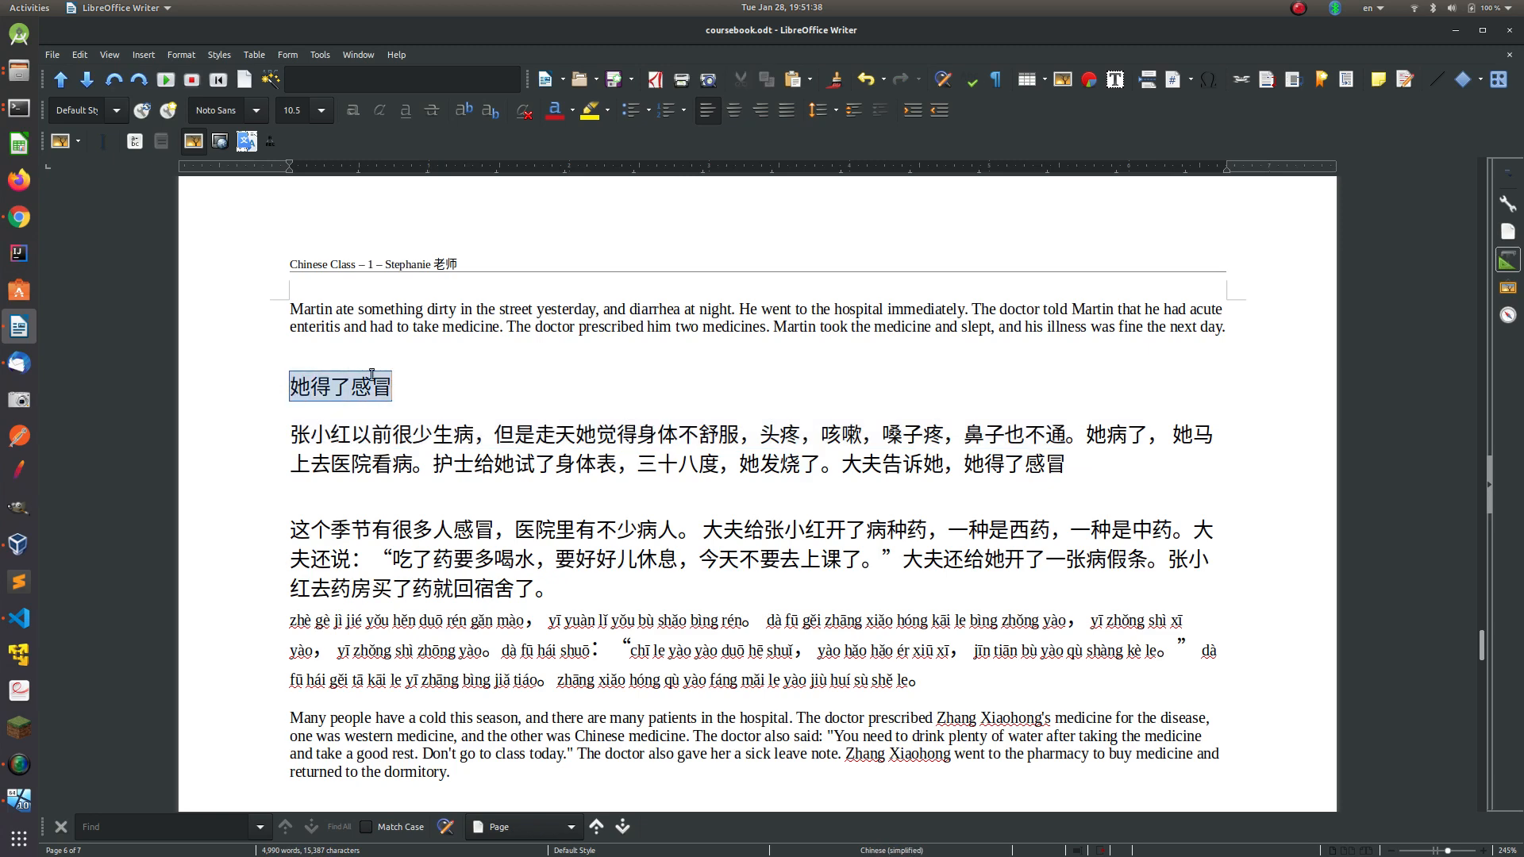
pyautogui.click(248, 143)
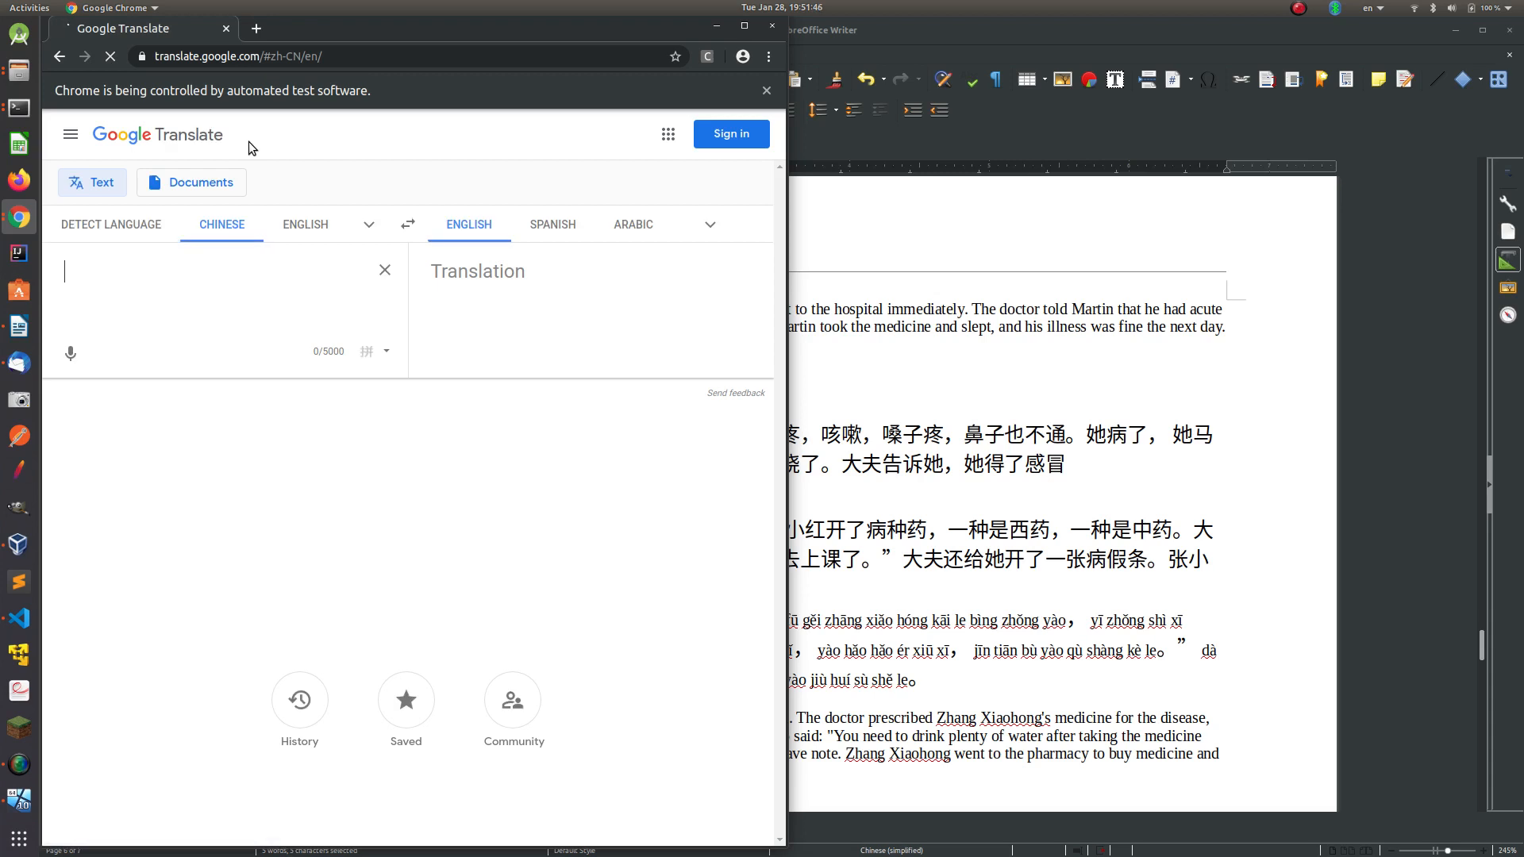
pyautogui.write('她得了感冒：Tā déliǎo gǎnmào (She has a cold')
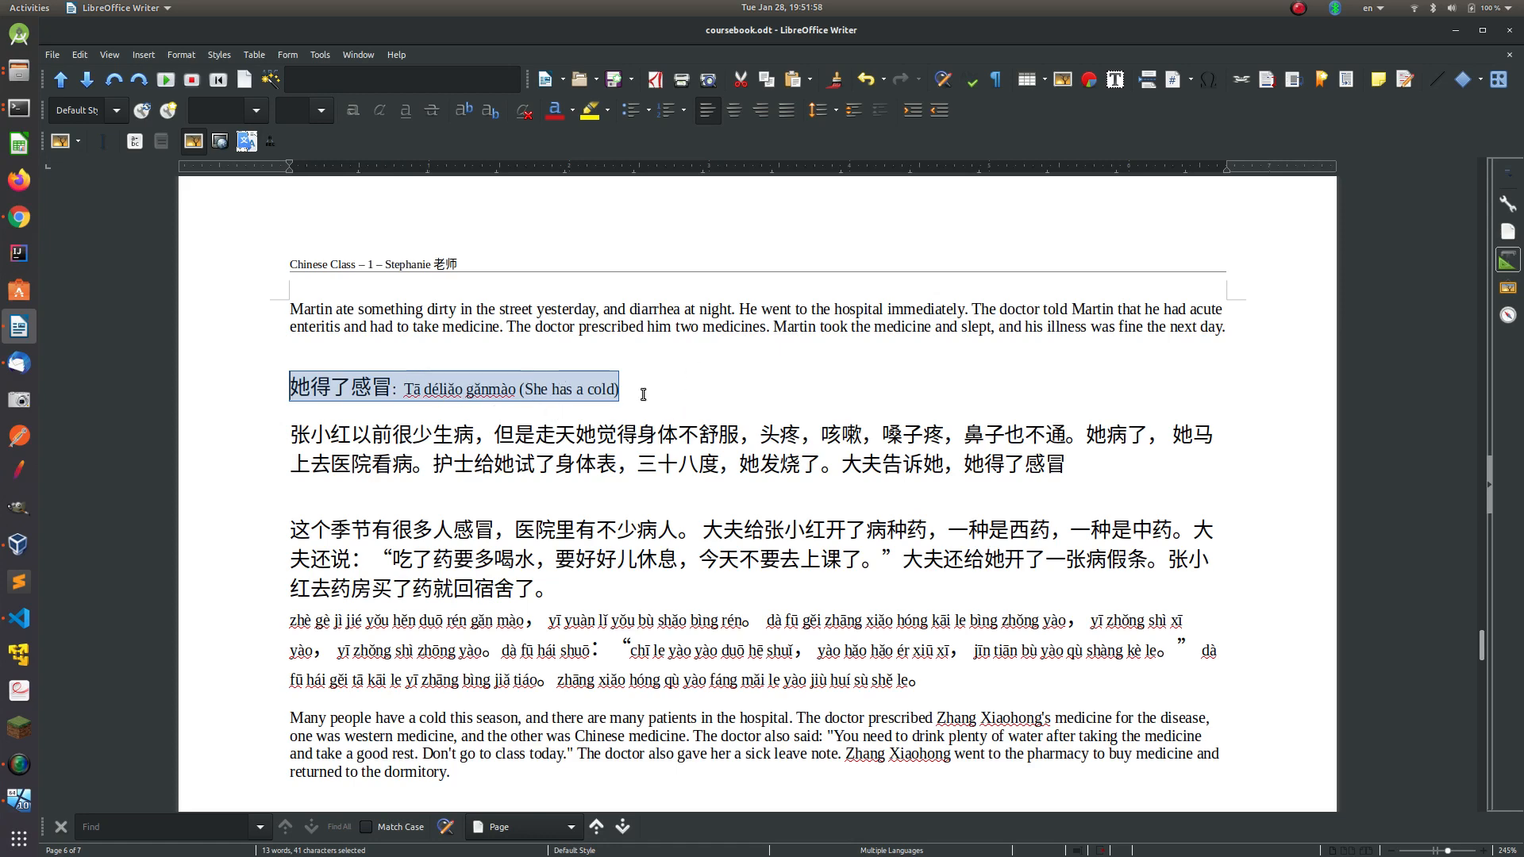
pyautogui.click(616, 390)
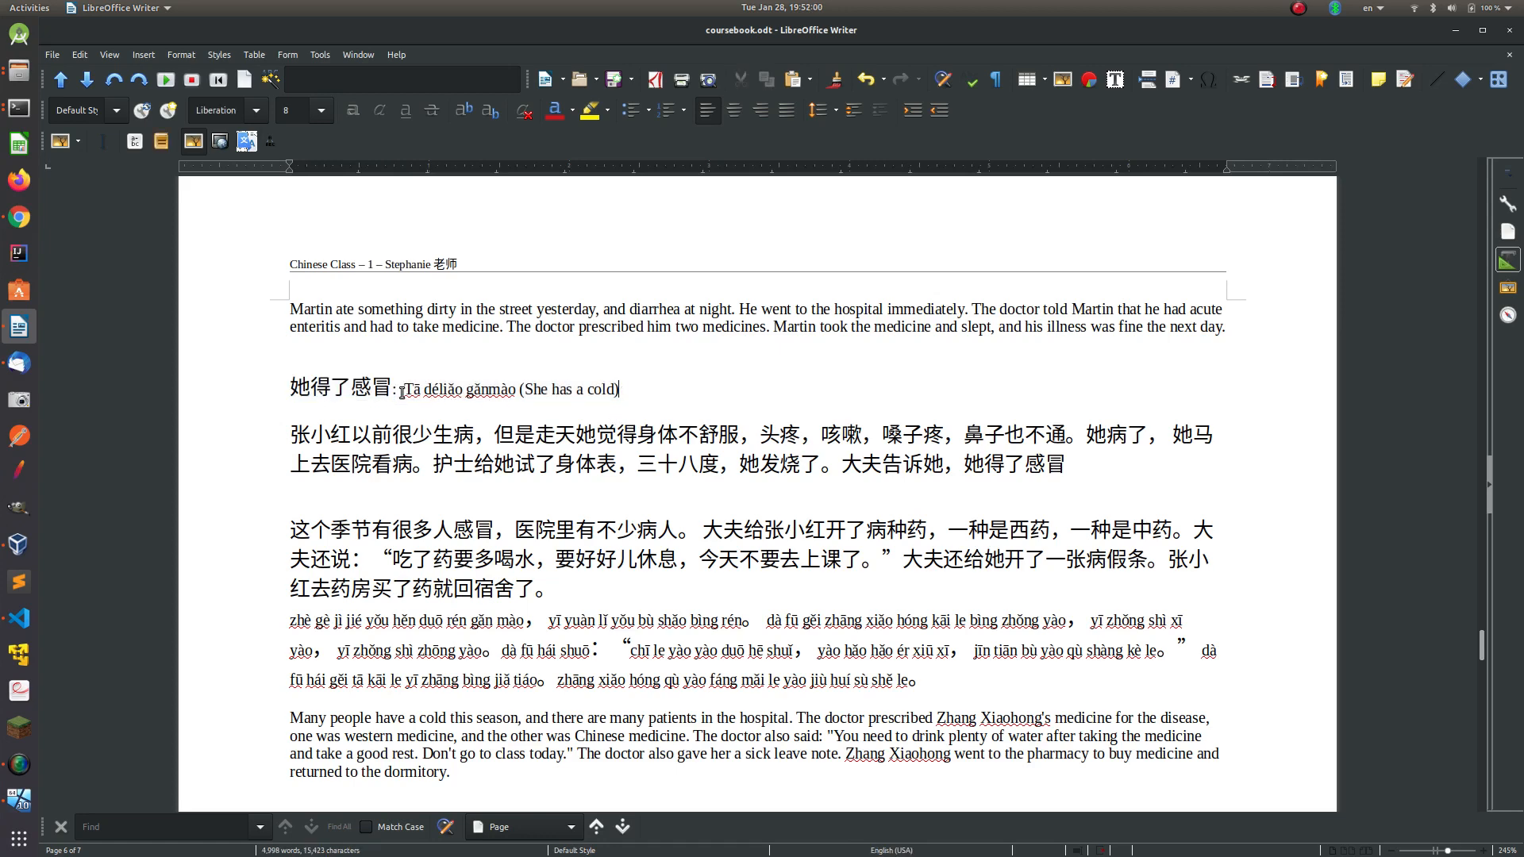
pyautogui.moveTo(393, 390); pyautogui.dragTo(520, 391)
pyautogui.click(520, 390)
pyautogui.click(630, 391)
pyautogui.moveTo(524, 389); pyautogui.dragTo(614, 391)
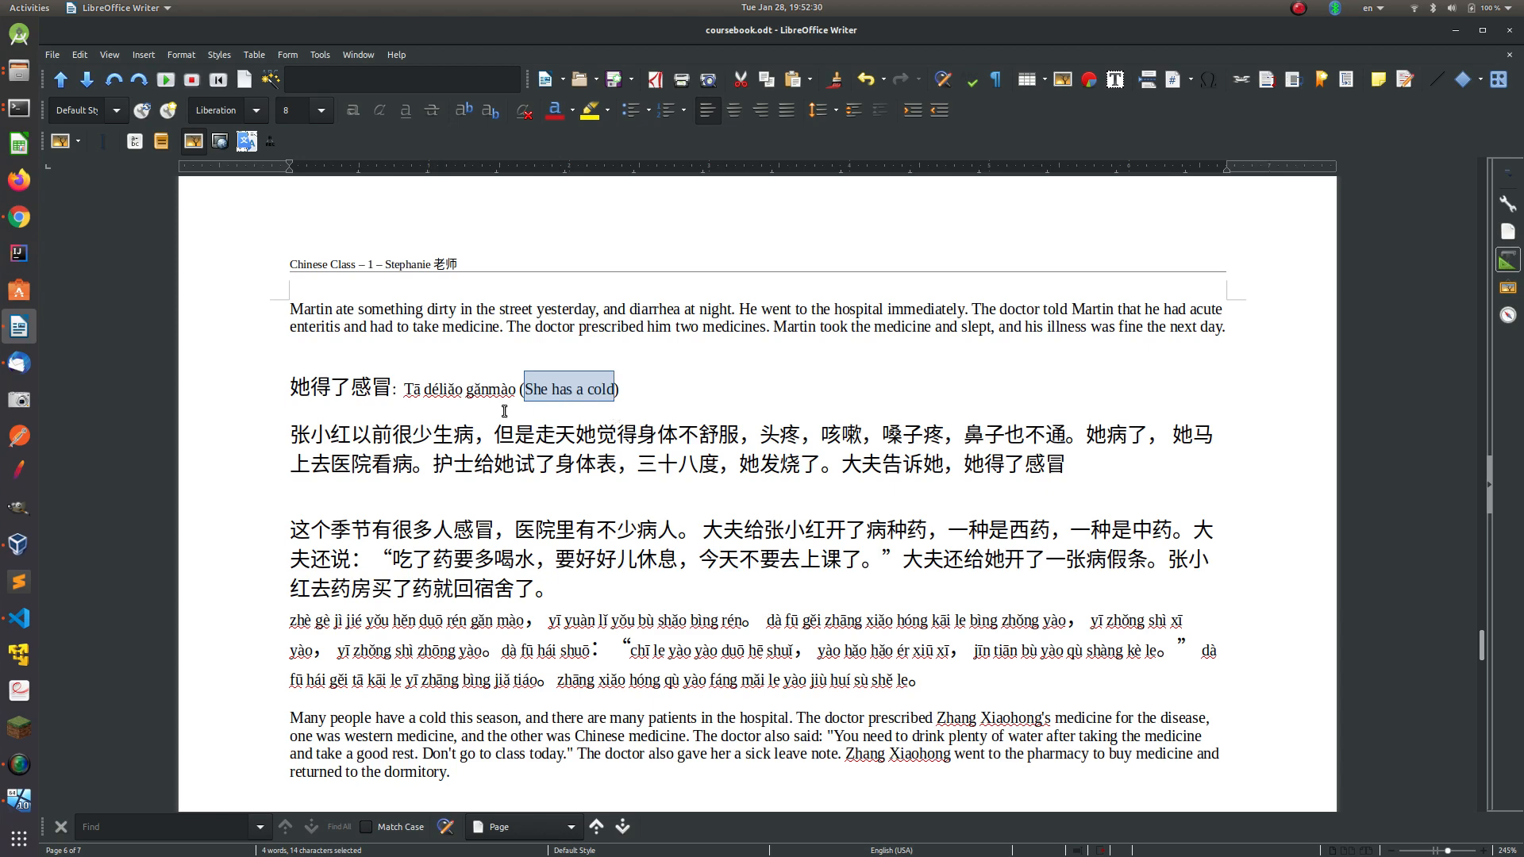
# Step: Delete the pinyin and English translation that follow the heading 她得了感冒
pyautogui.moveTo(393, 387); pyautogui.dragTo(647, 394)
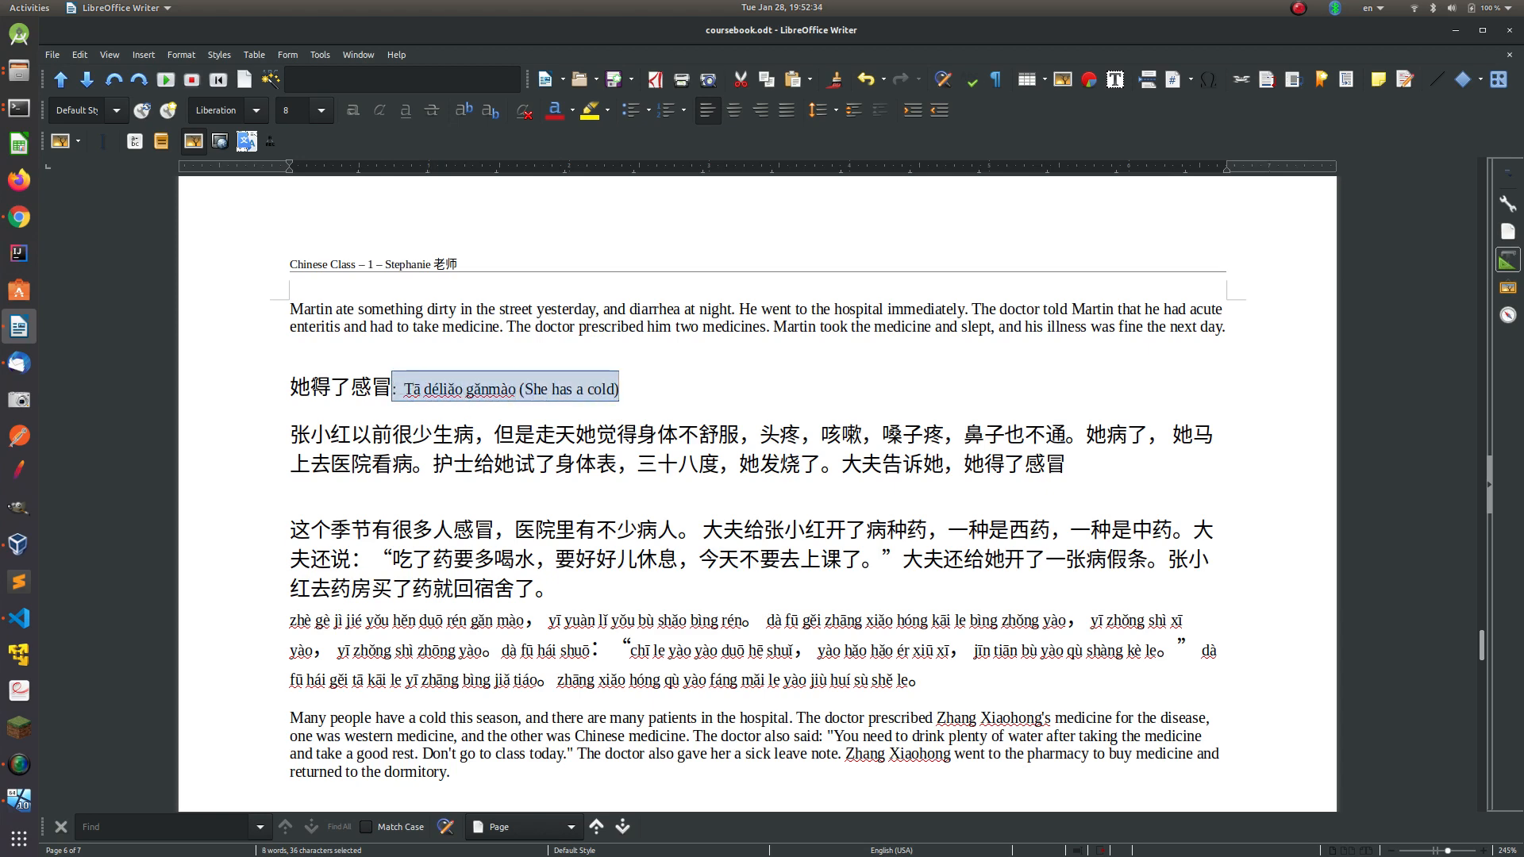
pyautogui.click(395, 392)
pyautogui.moveTo(395, 392); pyautogui.dragTo(670, 389)
pyautogui.press('BackSpace')
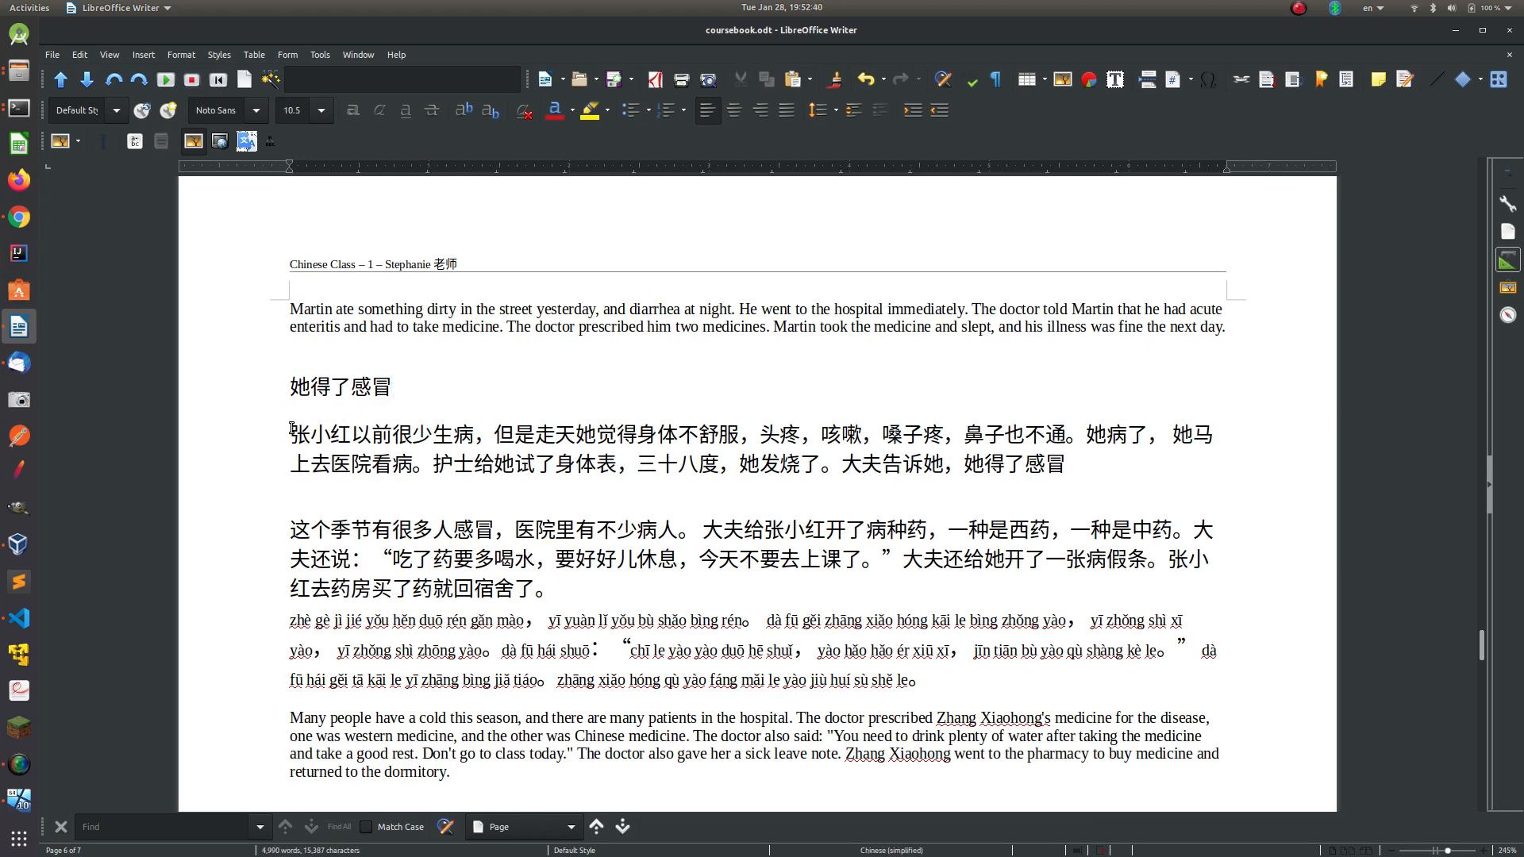
# Step: Run the Glosbe macro on the whole Chinese paragraph below the heading 她得了感冒 to append syllable-spaced pinyin and an English translation
pyautogui.moveTo(293, 433); pyautogui.dragTo(1066, 467)
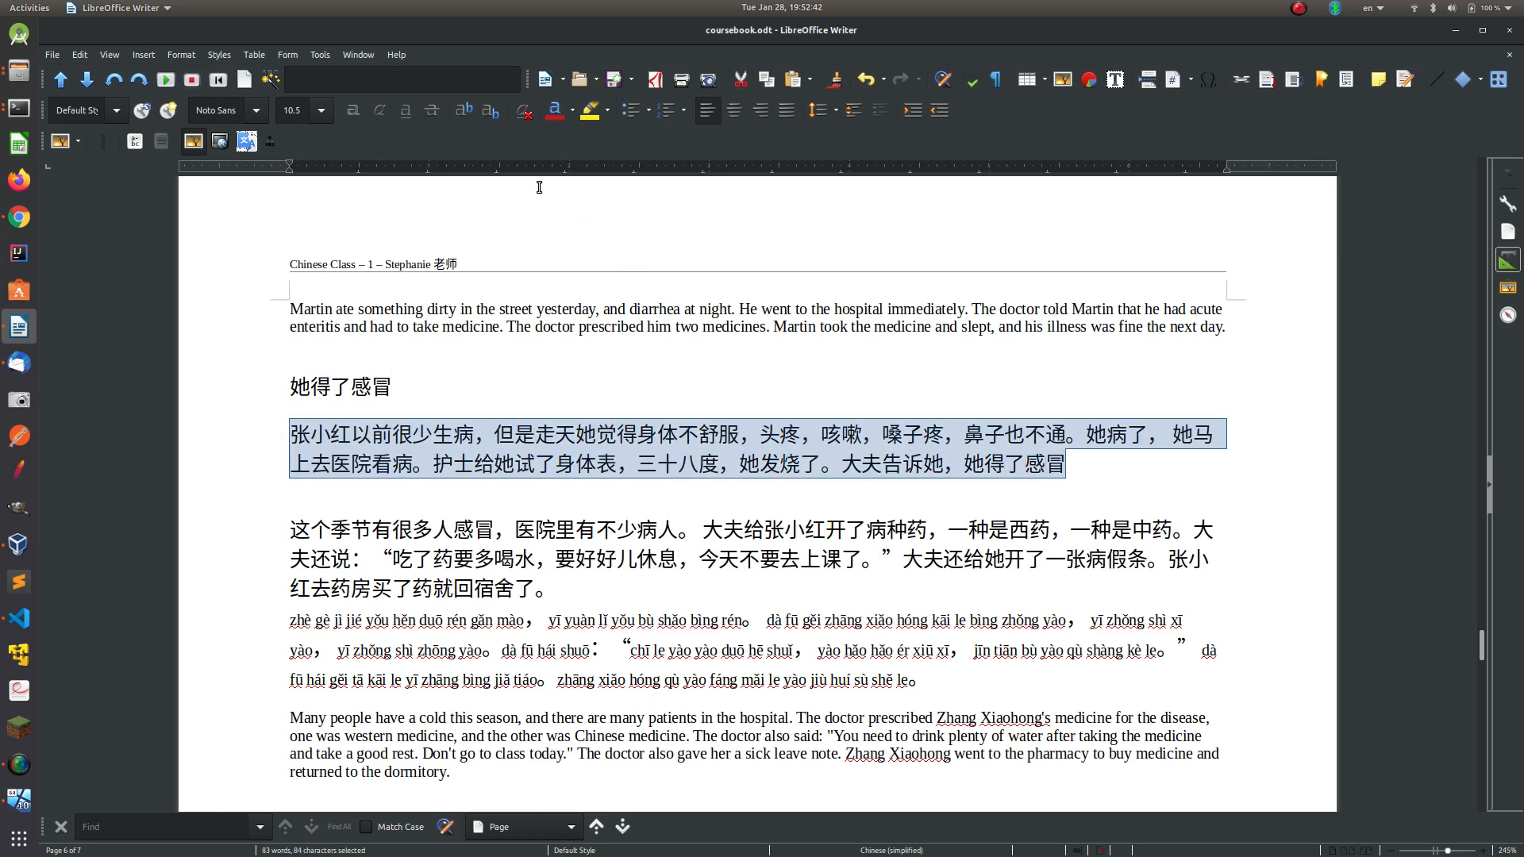
pyautogui.click(271, 141)
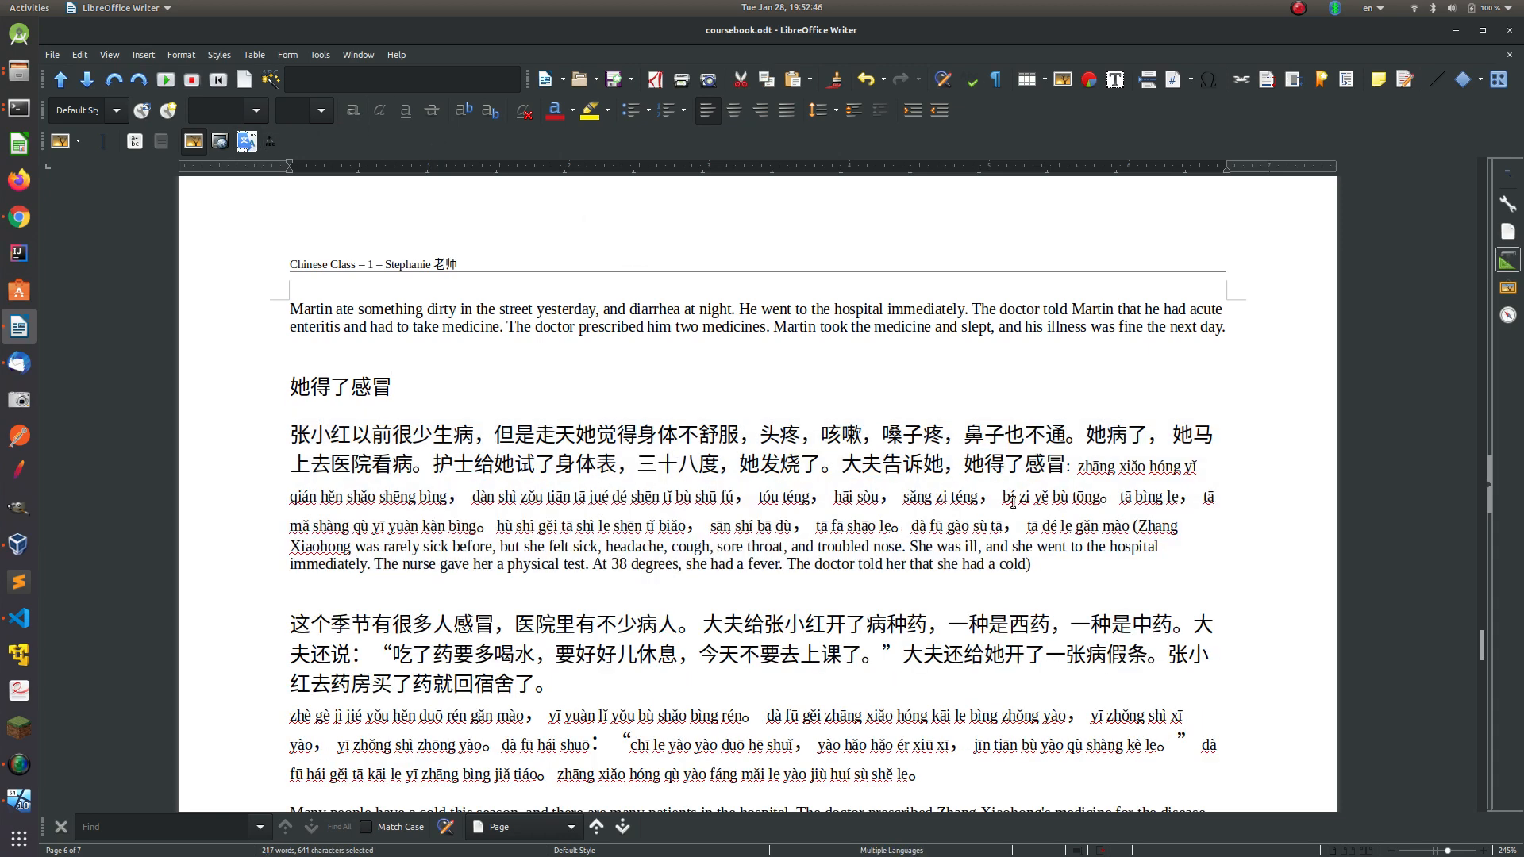
# Step: Delete the Glosbe pinyin and English translation from the end of the paragraph below the heading, leaving only the Chinese text
pyautogui.click(1084, 469)
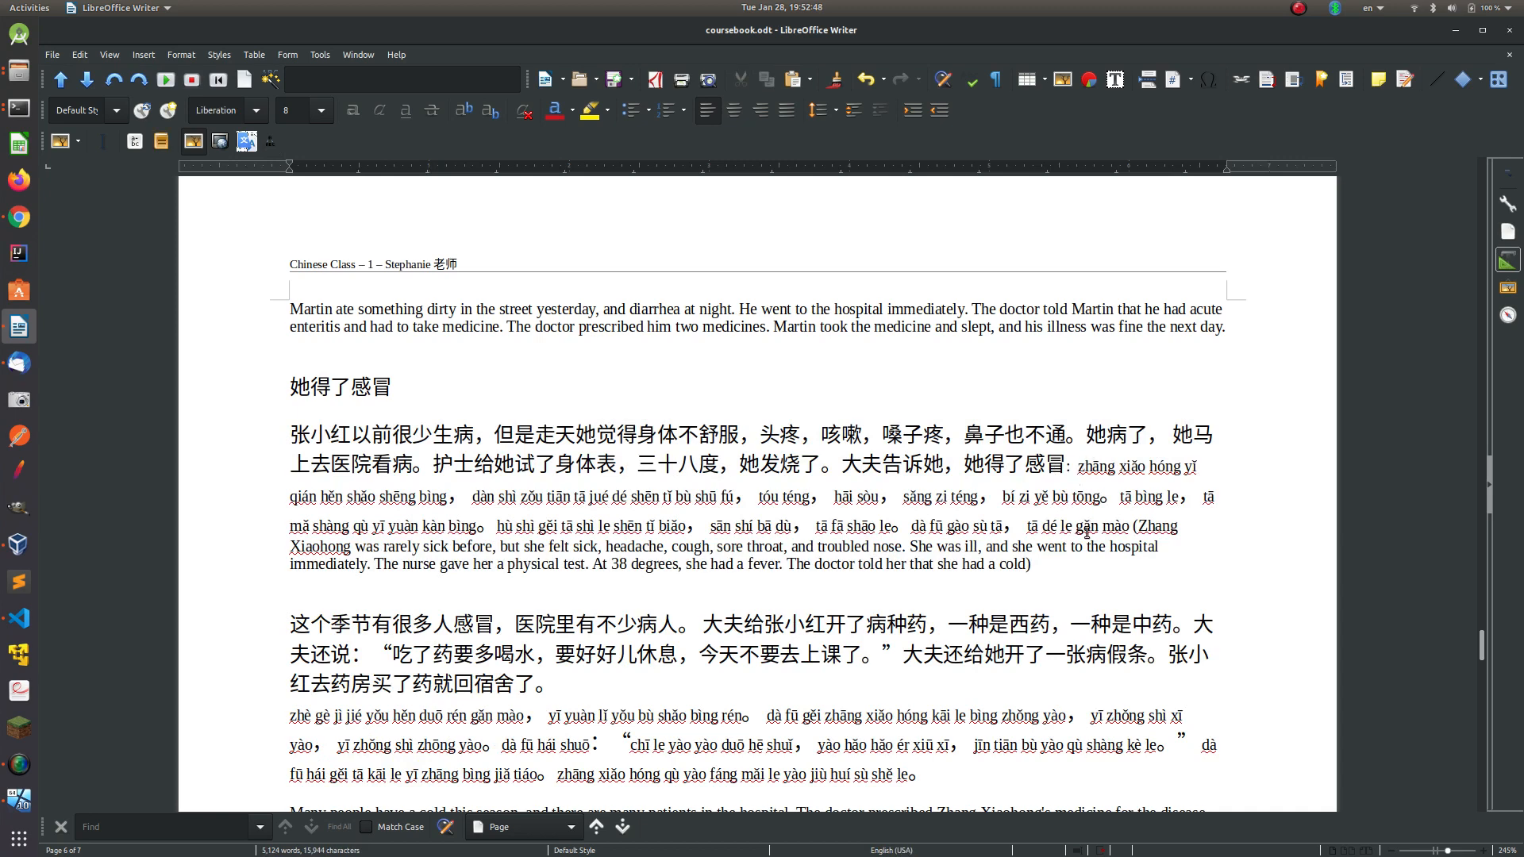
pyautogui.moveTo(1074, 560); pyautogui.dragTo(1065, 470)
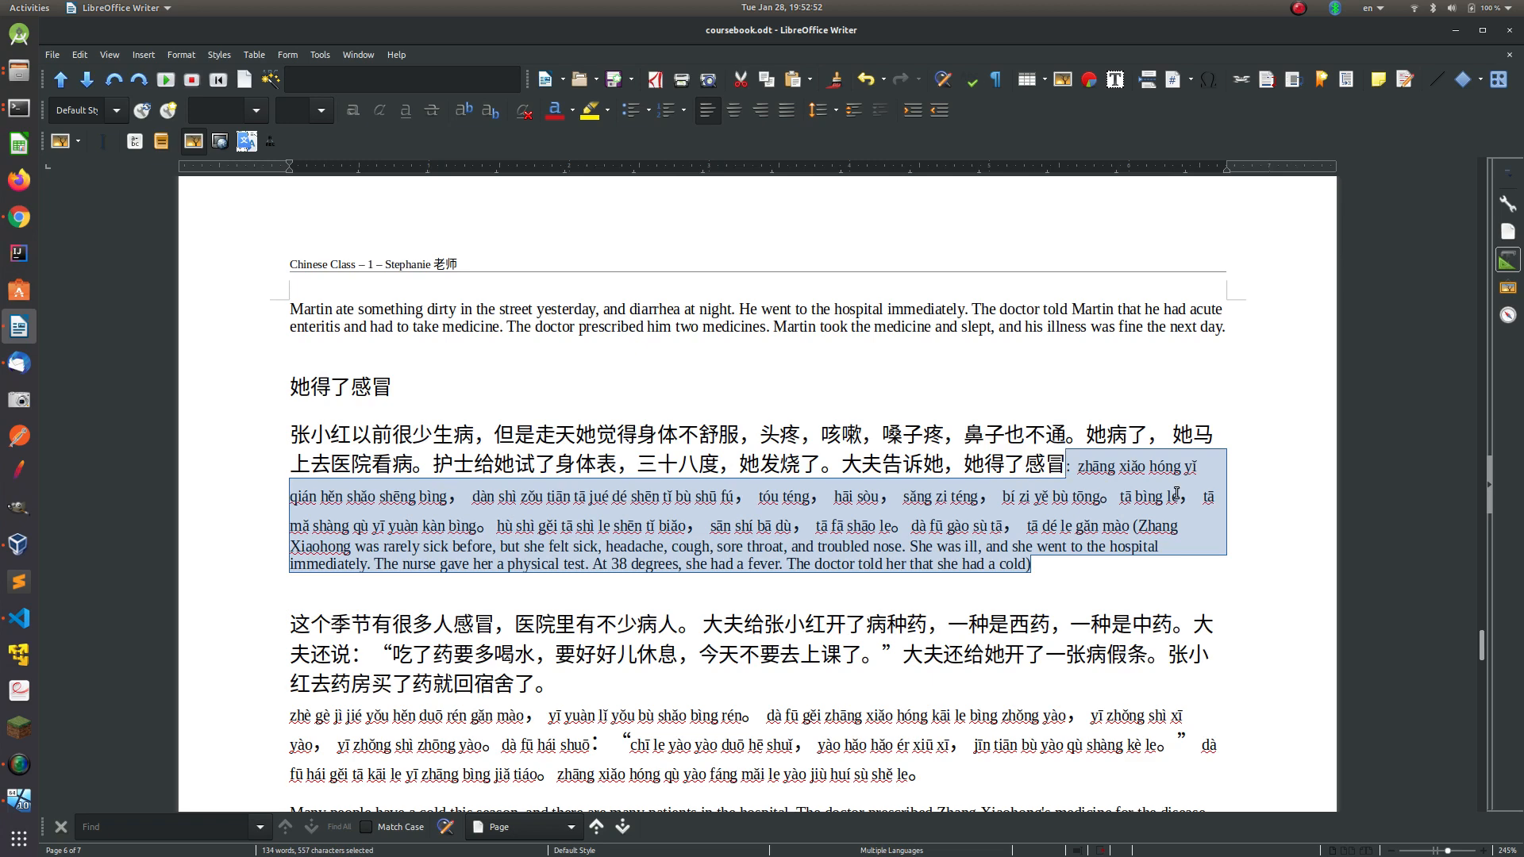
pyautogui.press('Delete')
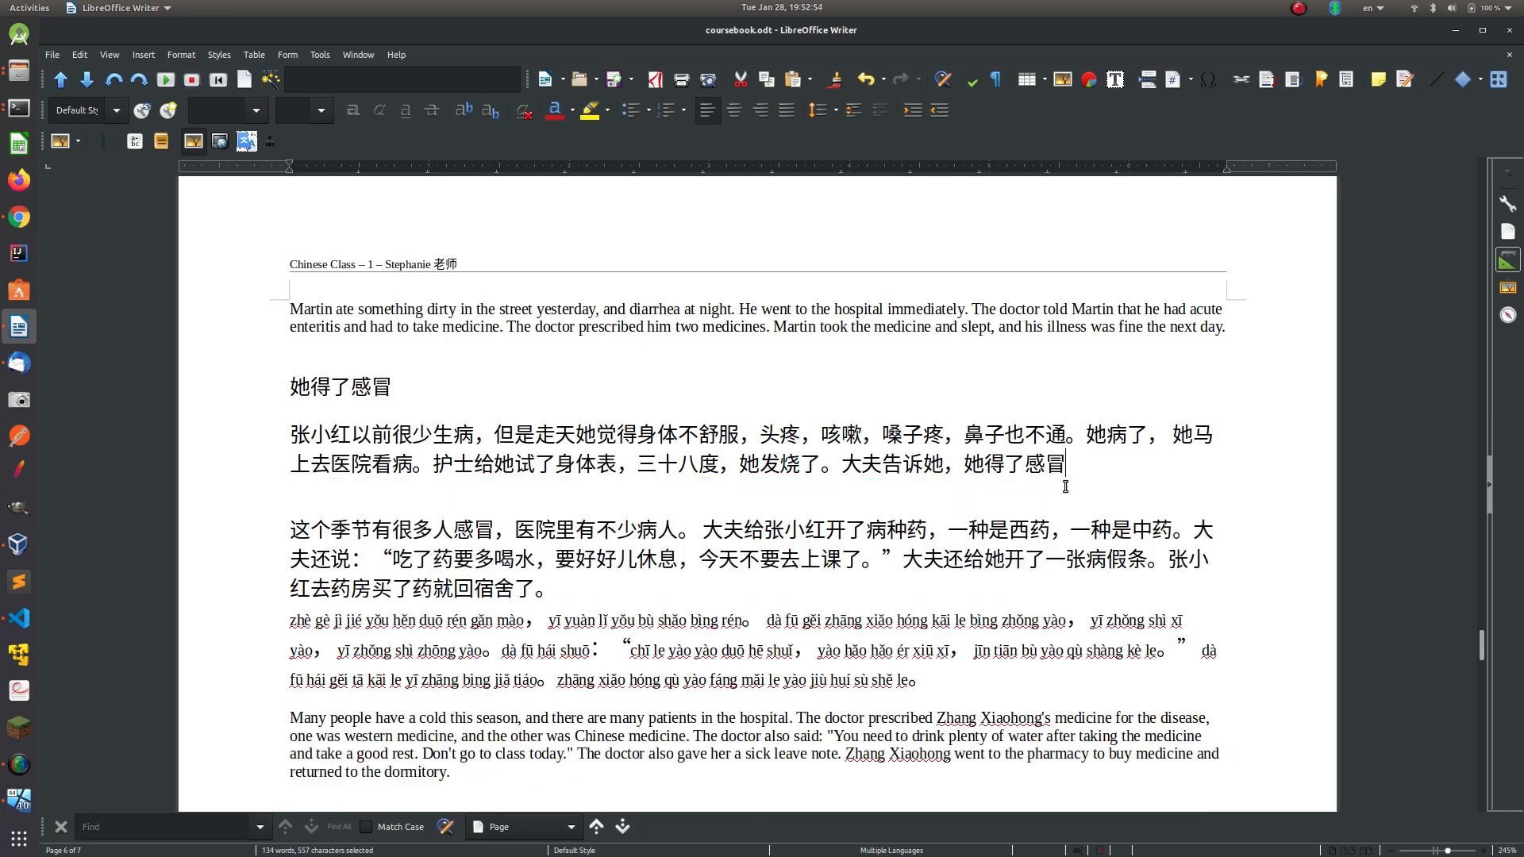
# Step: Run the Google Translate macro on the Chinese paragraph below the heading 她得了感冒 to append word-grouped pinyin and an English translation
pyautogui.moveTo(291, 434); pyautogui.dragTo(1064, 469)
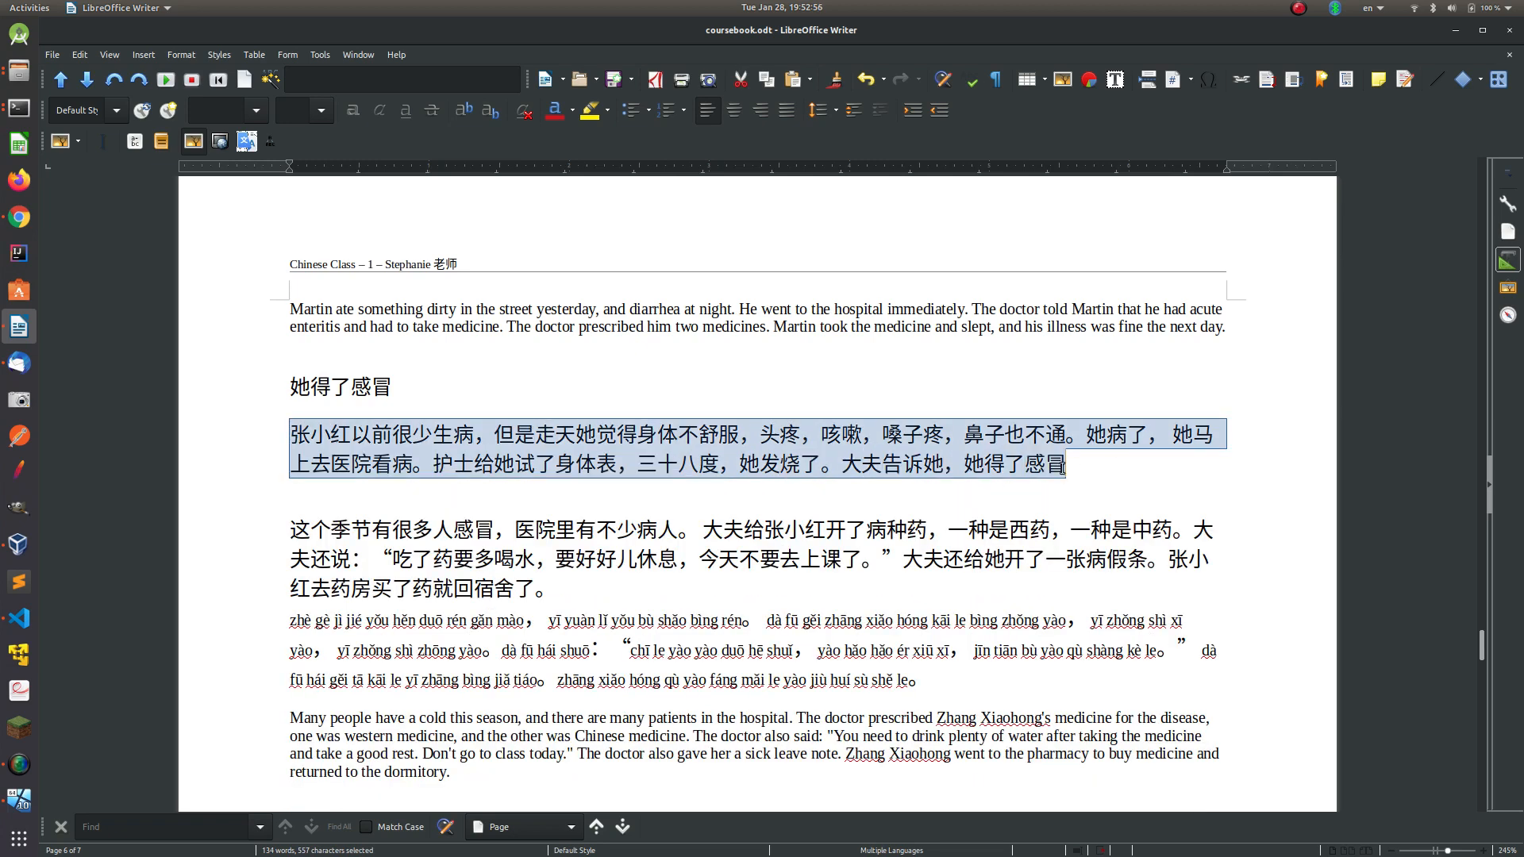
pyautogui.click(250, 141)
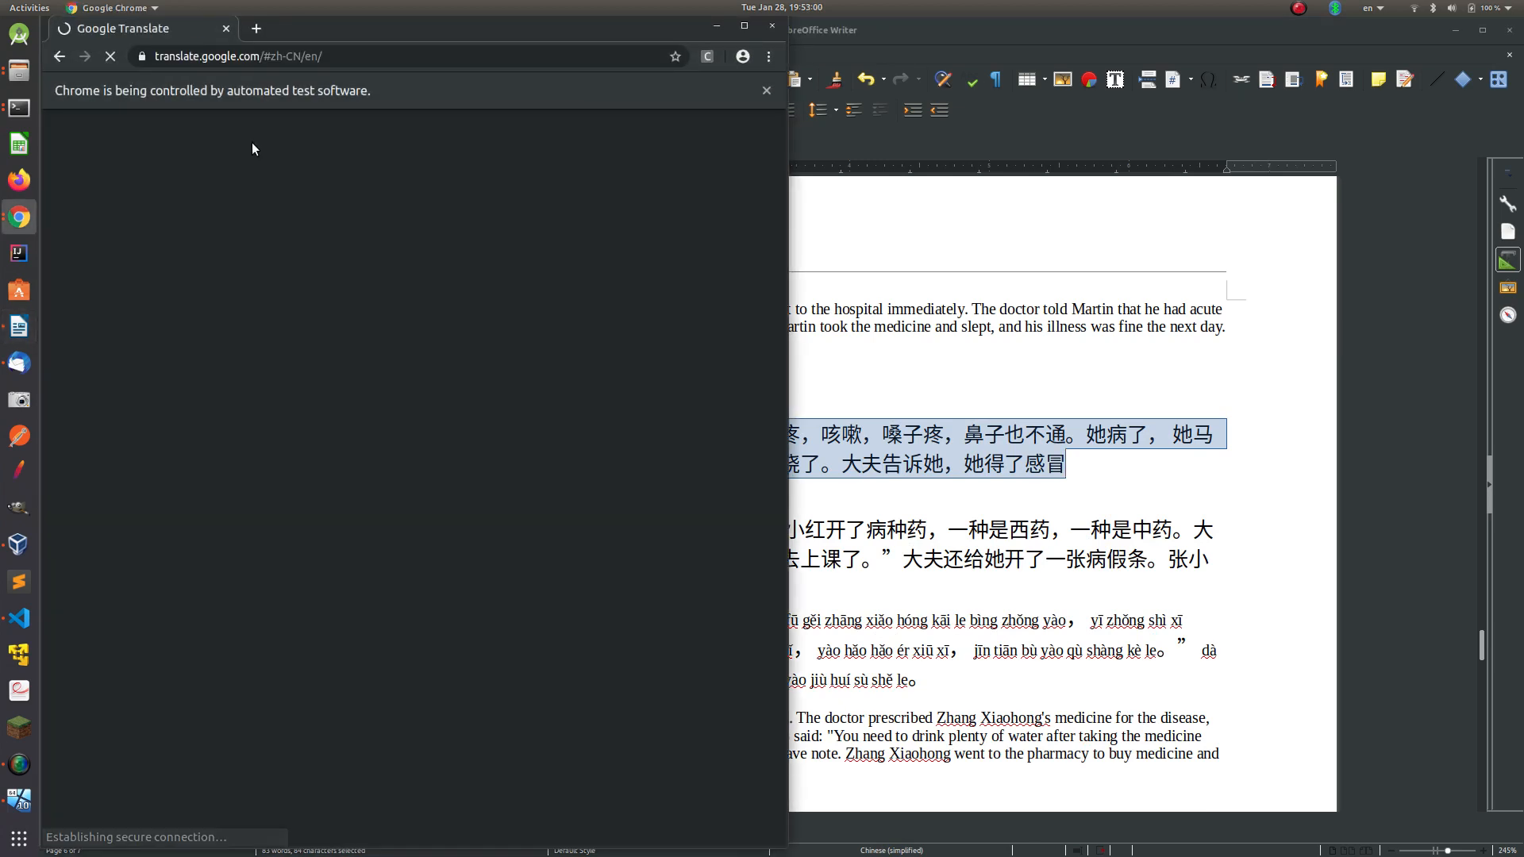
pyautogui.write('张小红以前很少生病，但是走天她觉得身体不舒服，头疼，咳嗽，嗓子疼，鼻子也不通。她病了， 她马上去医院看病。护士给她试了身体表，三十八度，她发烧了。大夫告诉她，她得了感冒')
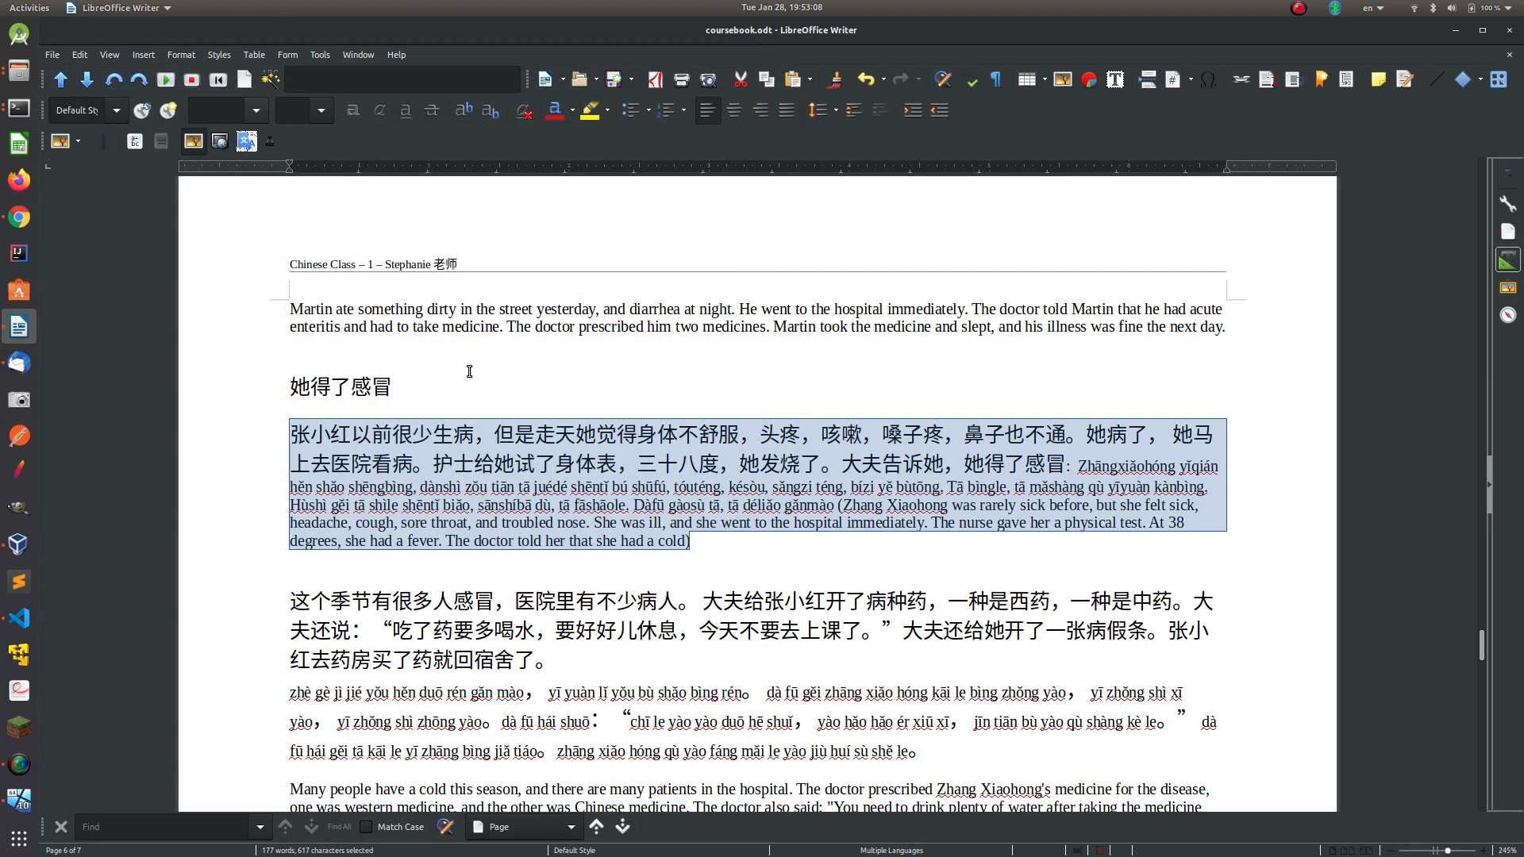
pyautogui.click(804, 543)
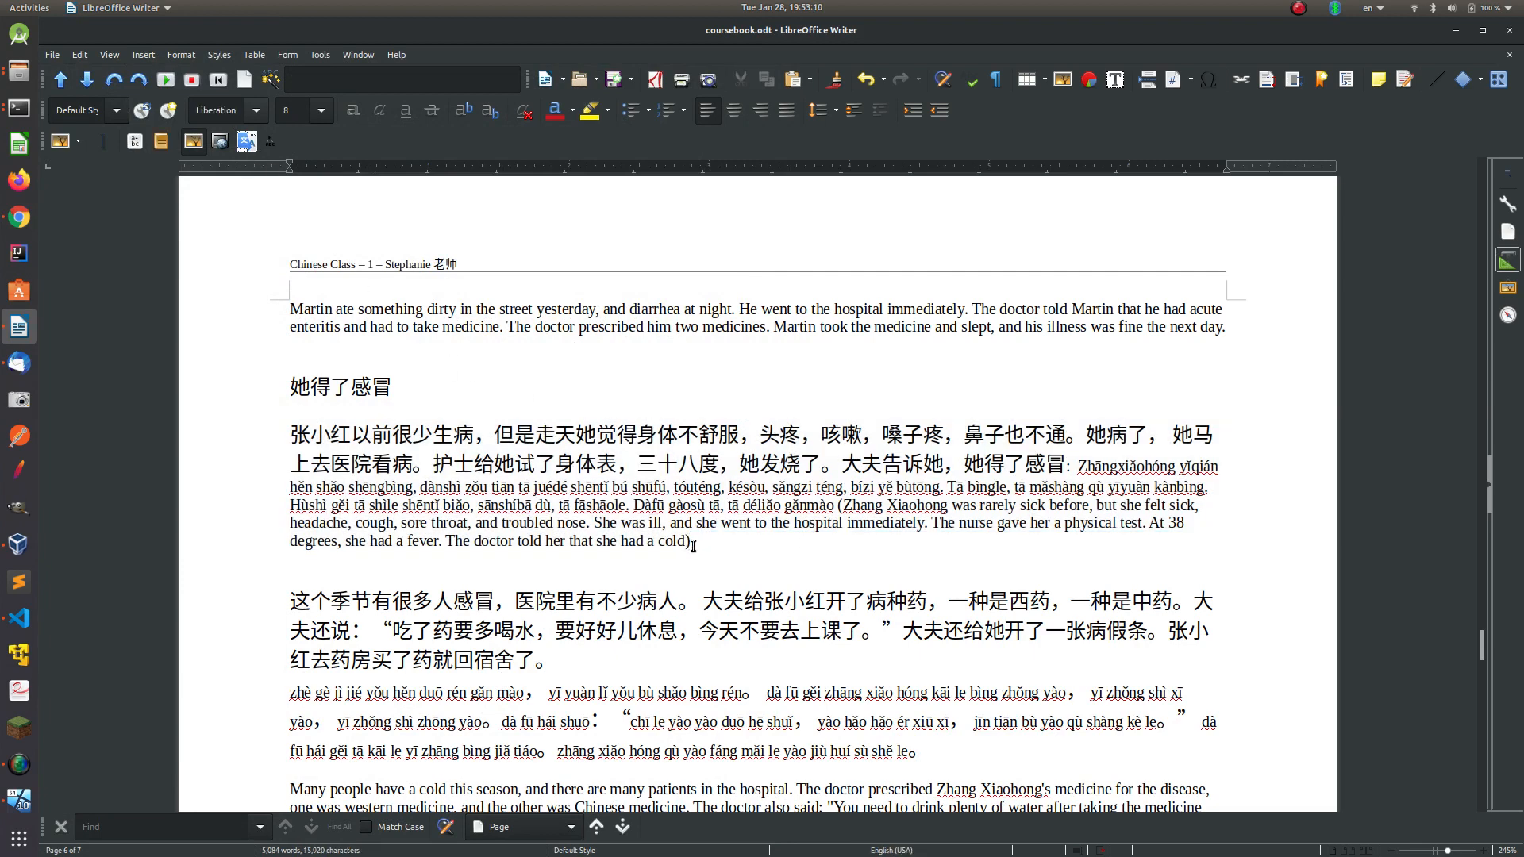